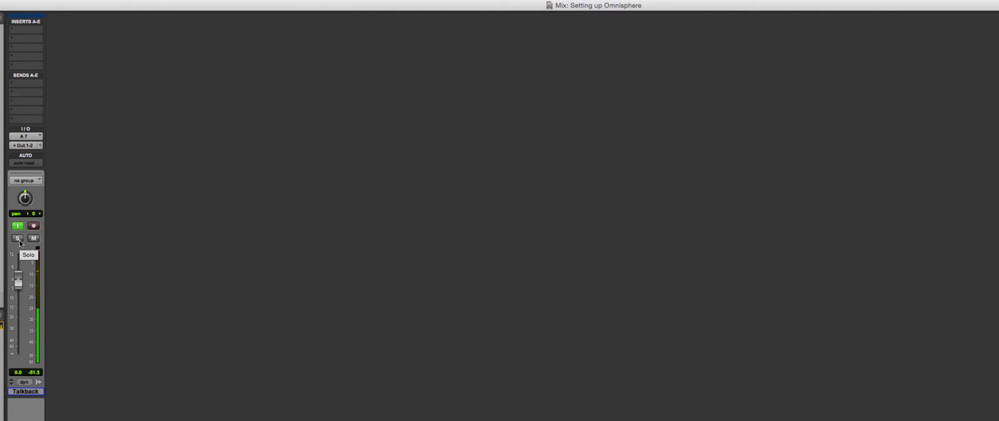
Create one new stereo instrument track.
{"action": "key", "text": "shift+super+n"}
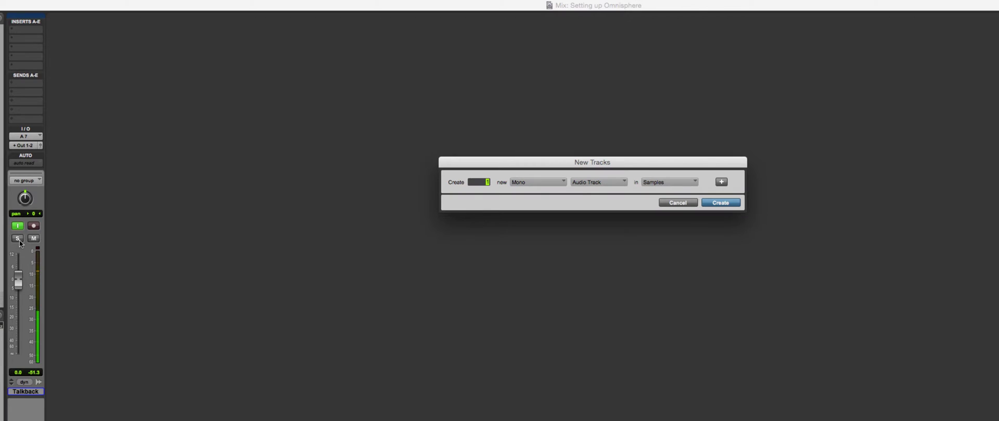
{"action": "left_click", "coordinate": [532, 183]}
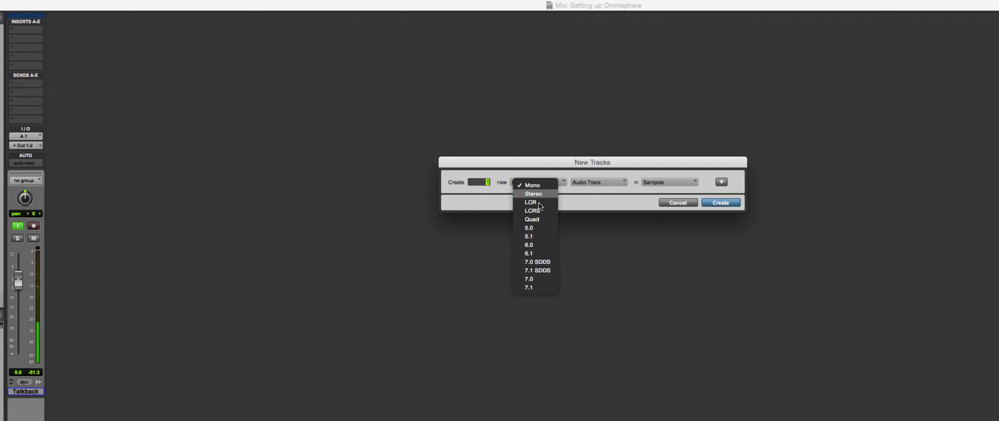
{"action": "left_click", "coordinate": [525, 192]}
{"action": "left_click", "coordinate": [603, 183]}
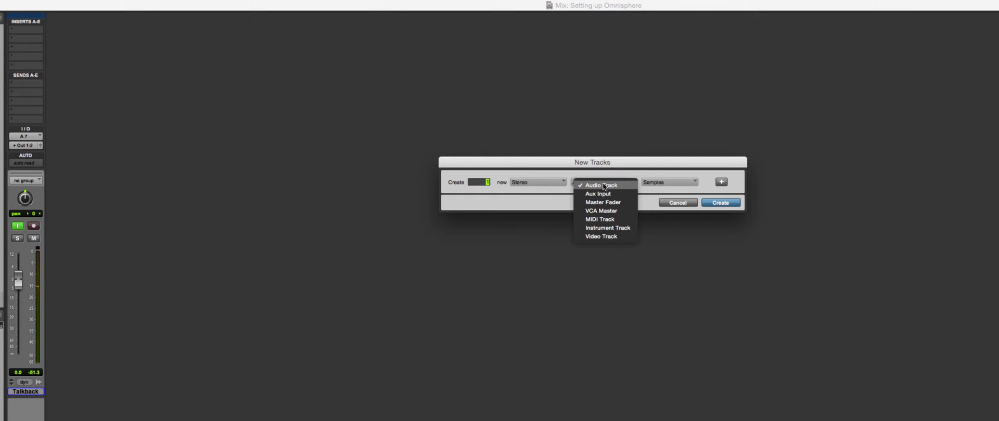
{"action": "left_click", "coordinate": [610, 228]}
{"action": "left_click", "coordinate": [719, 202]}
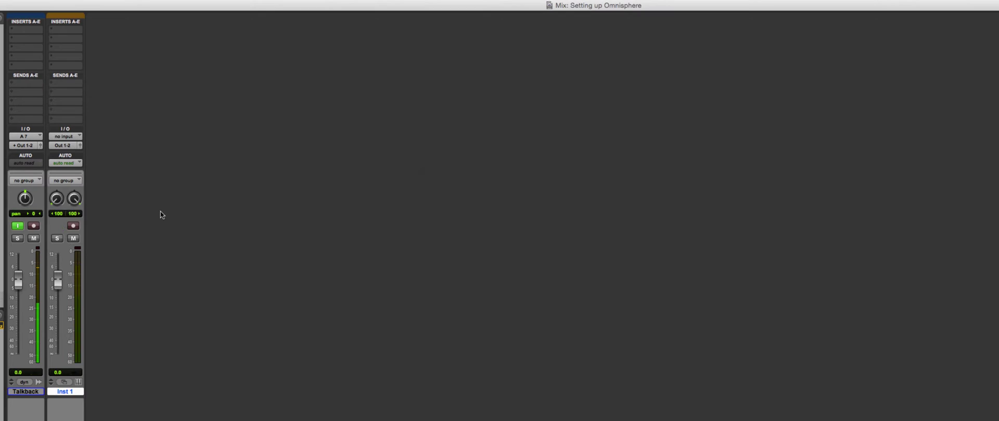
Put the Talkback track in Solo Safe, testing solo on the Inst 1 track before and after.
{"action": "left_click", "coordinate": [58, 238]}
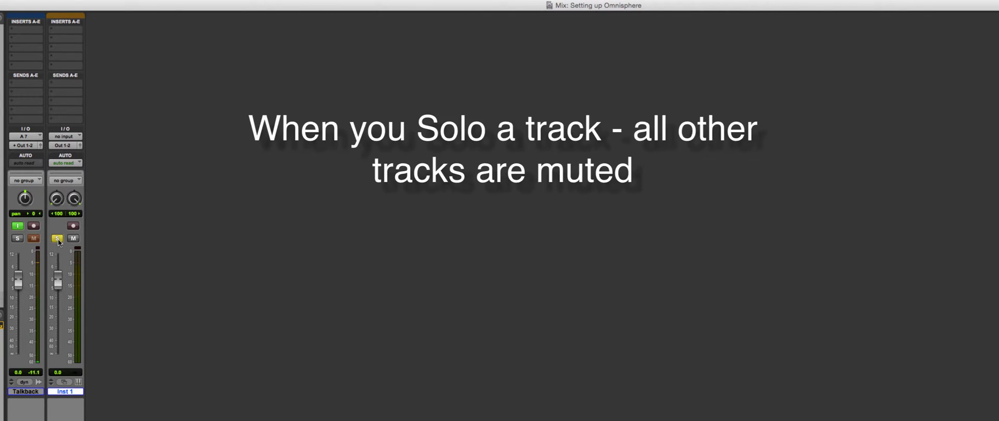
{"action": "left_click", "coordinate": [58, 238]}
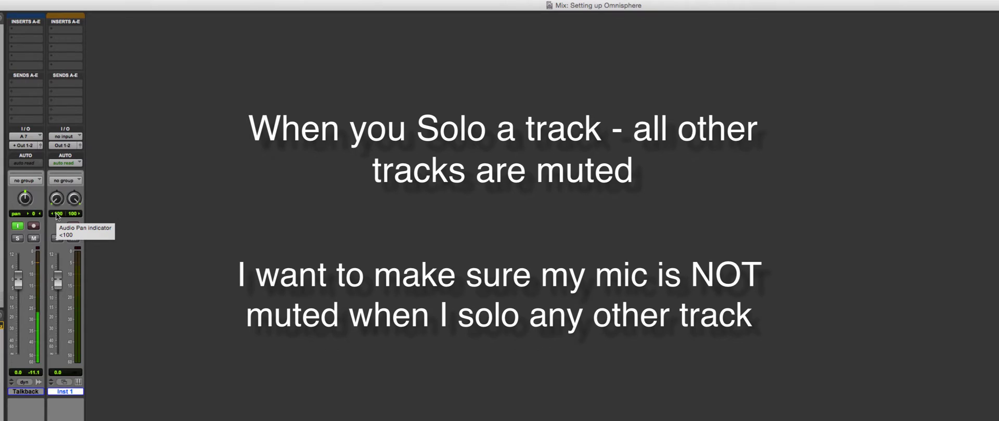
{"action": "left_click", "coordinate": [17, 240], "text": "super"}
{"action": "left_click", "coordinate": [57, 240]}
{"action": "left_click", "coordinate": [57, 239]}
{"action": "left_click", "coordinate": [57, 239]}
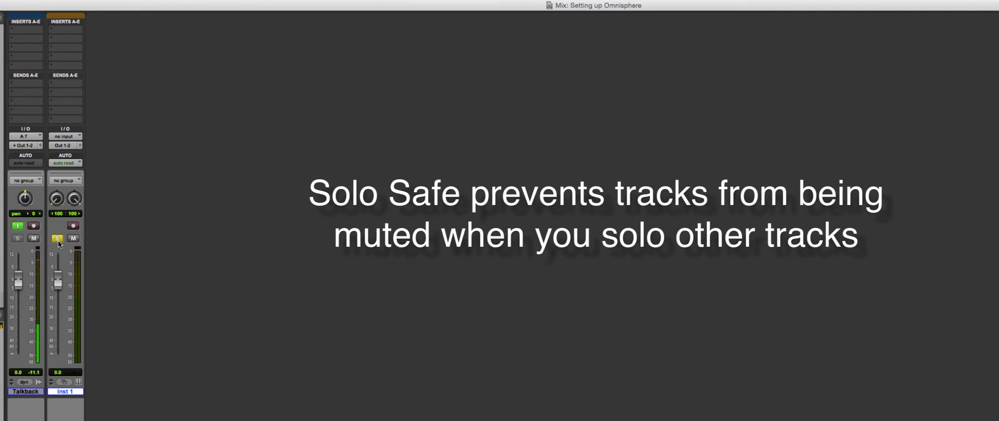
{"action": "left_click", "coordinate": [57, 239]}
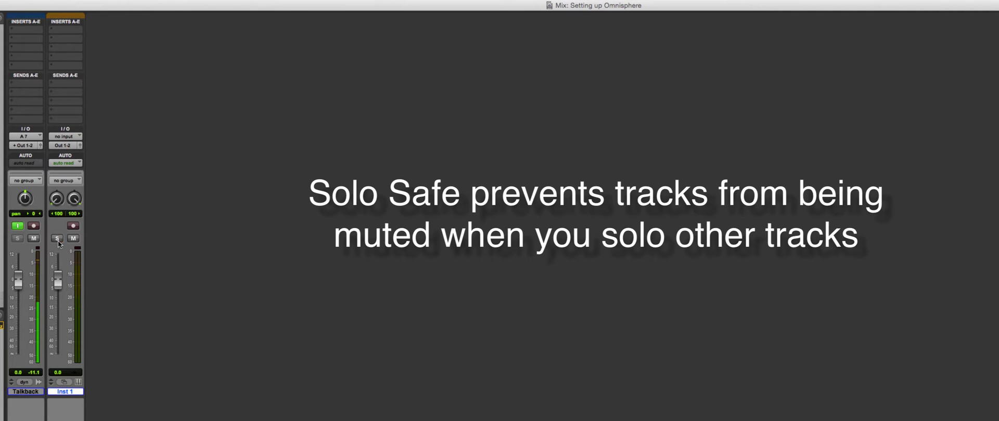
Insert the stereo Omnisphere instrument as a multichannel plug-in in the first insert slot of the Inst 1 track.
{"action": "left_click", "coordinate": [64, 146]}
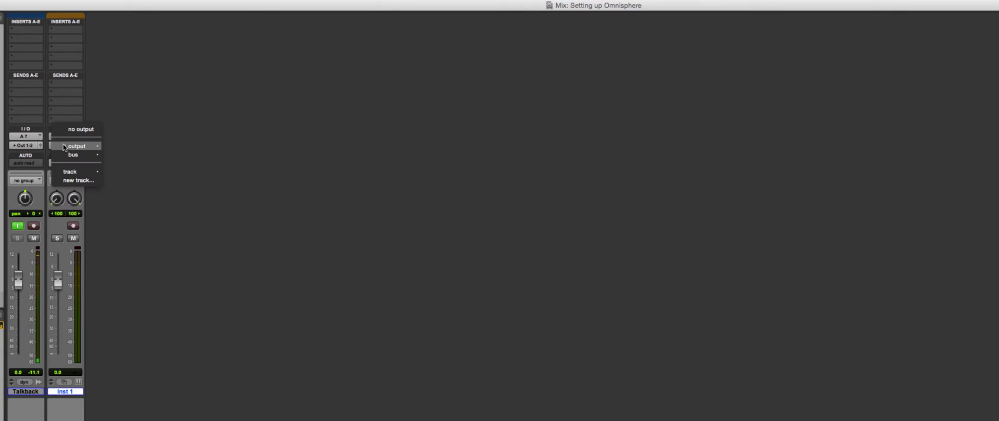
{"action": "left_click", "coordinate": [107, 117]}
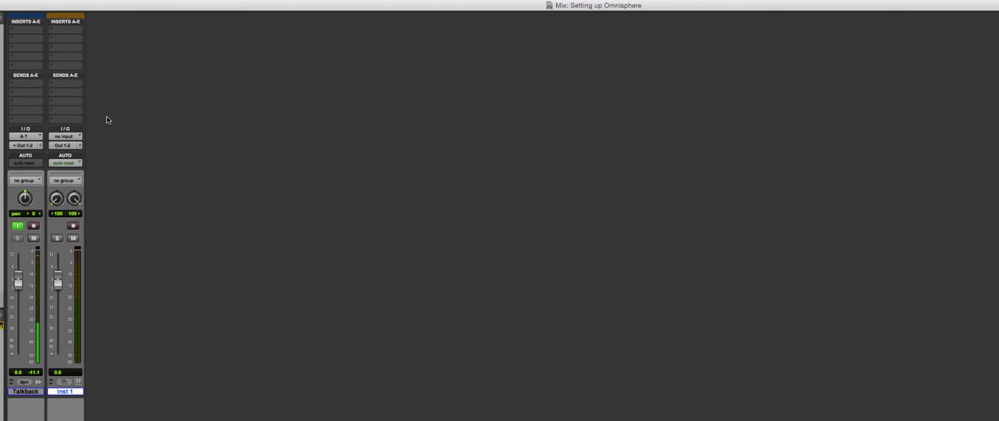
{"action": "left_click", "coordinate": [67, 34]}
{"action": "mouse_move", "coordinate": [104, 50]}
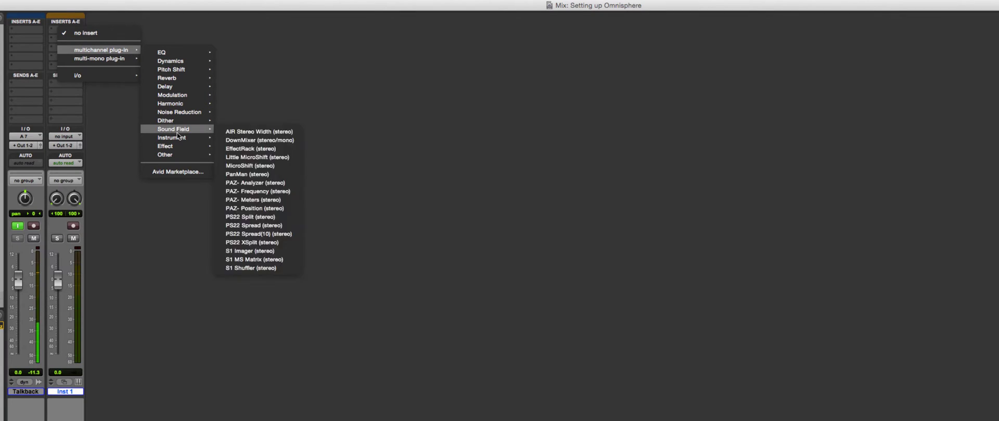
{"action": "mouse_move", "coordinate": [178, 138]}
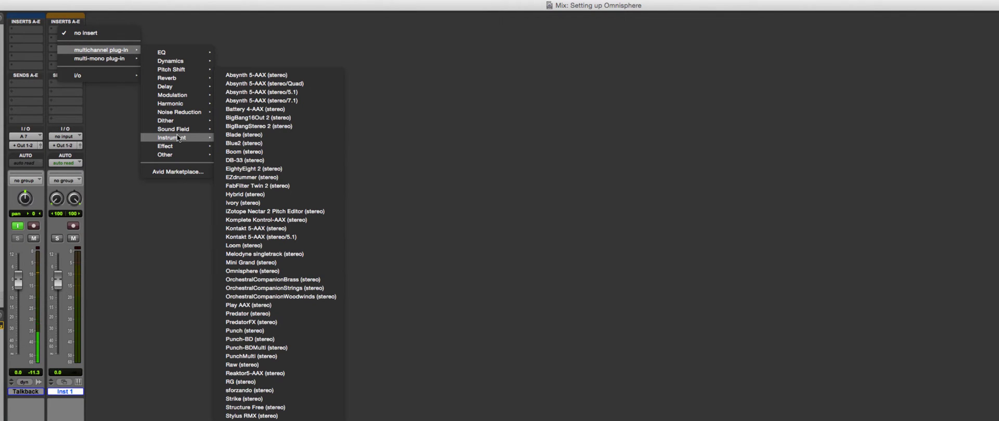
{"action": "left_click", "coordinate": [260, 273]}
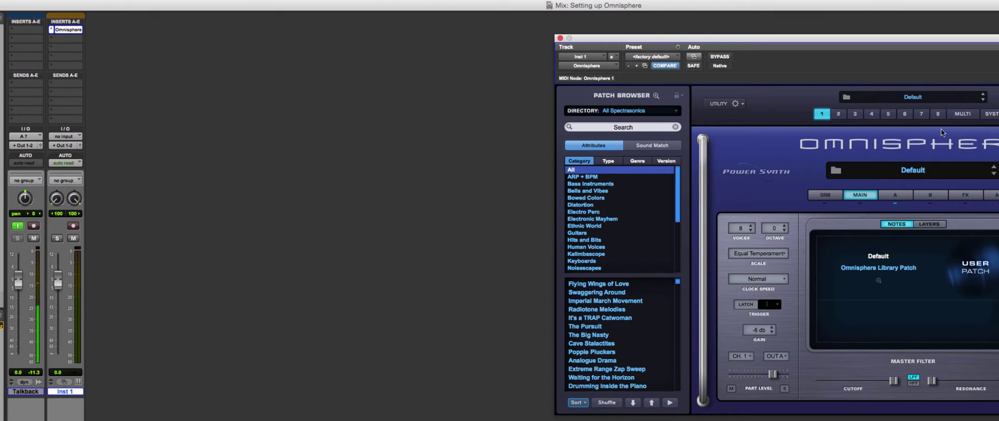
Load the Ethnic World, Flutes and Winds patch Ceramic Bowlimba Flute into part 1 of Omnisphere's multi mixer and record-arm Inst 1.
{"action": "left_click", "coordinate": [964, 117]}
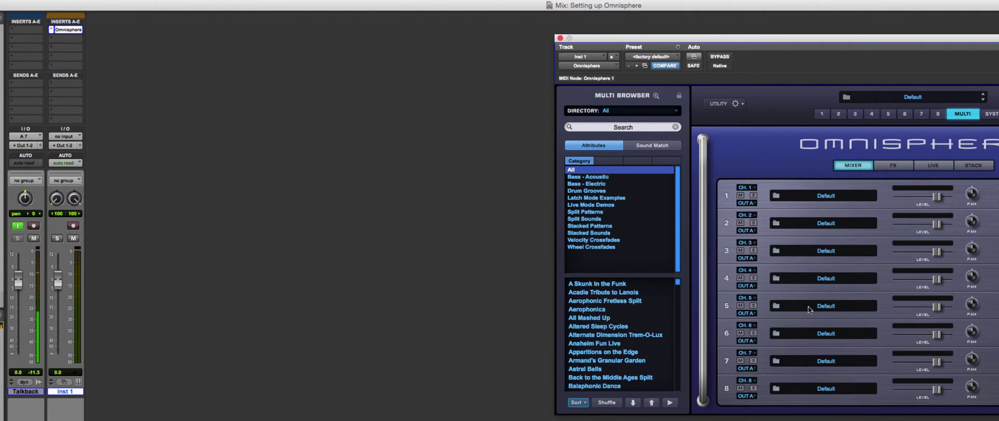
{"action": "left_click", "coordinate": [819, 197]}
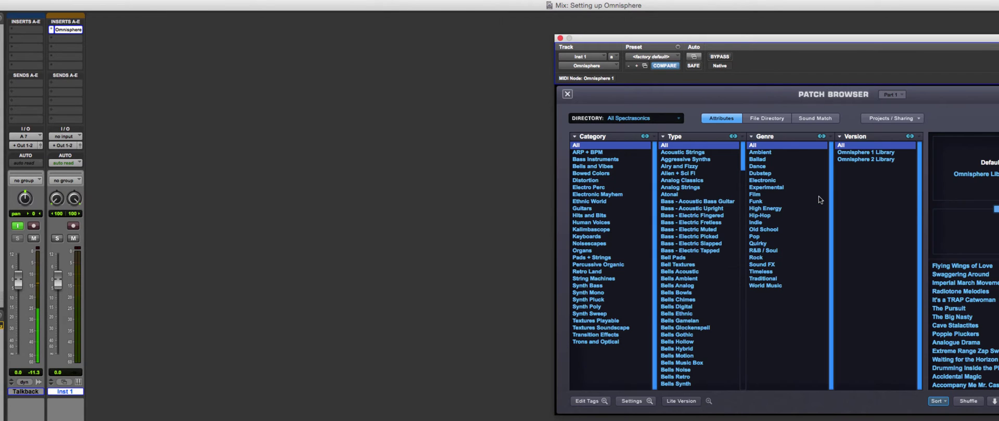
{"action": "left_click", "coordinate": [781, 195]}
{"action": "left_click", "coordinate": [597, 202]}
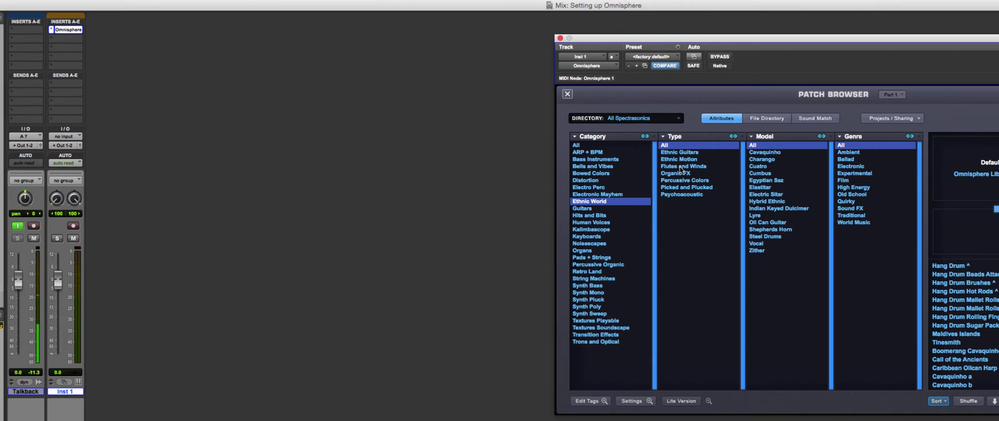
{"action": "left_click", "coordinate": [682, 167]}
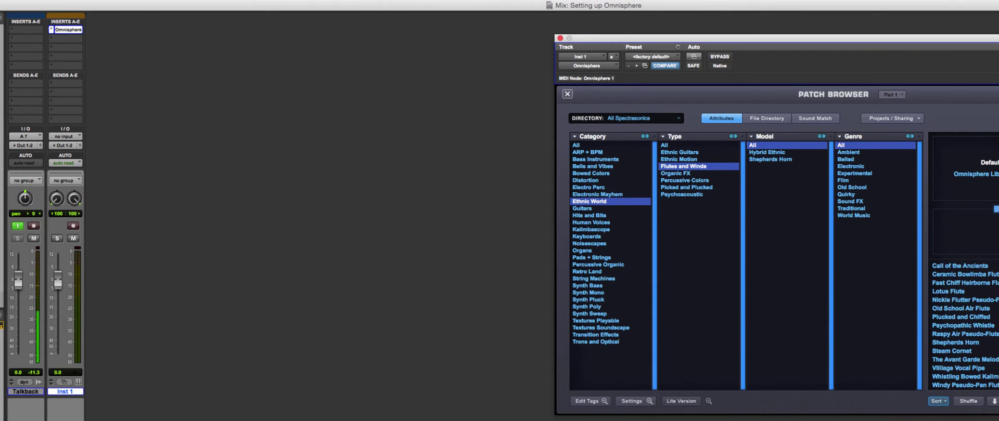
{"action": "left_click", "coordinate": [965, 273]}
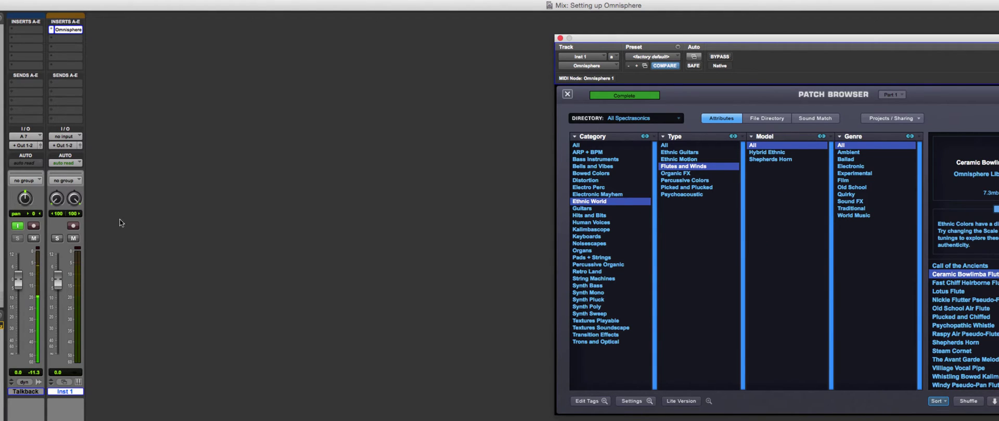
{"action": "left_click", "coordinate": [73, 226]}
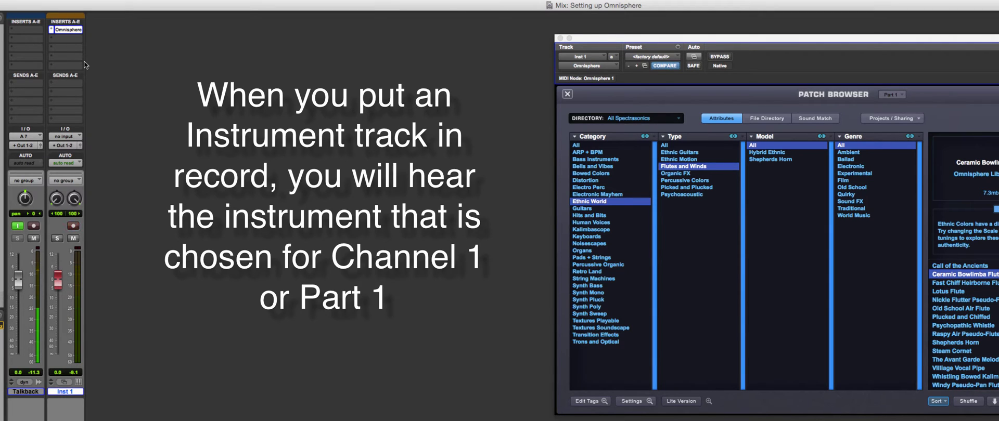
{"action": "left_click", "coordinate": [568, 95]}
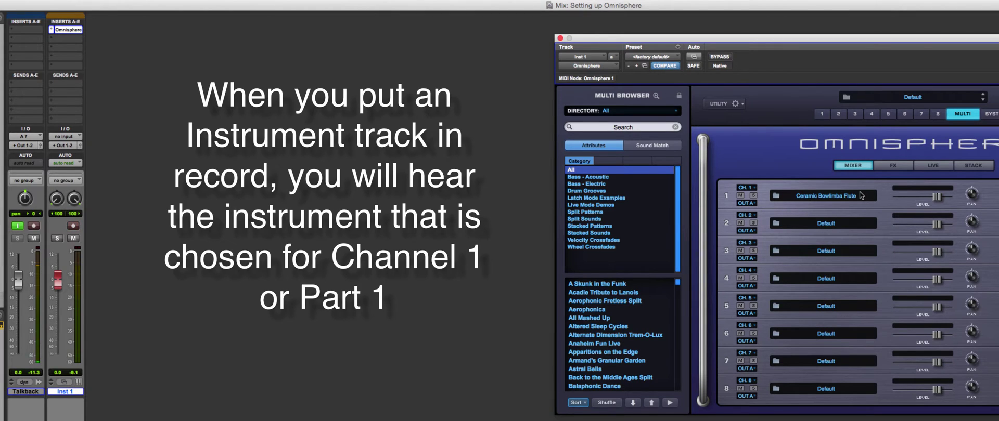
Create one new MIDI track for playing Omnisphere's part 1.
{"action": "key", "text": "shift+super+n"}
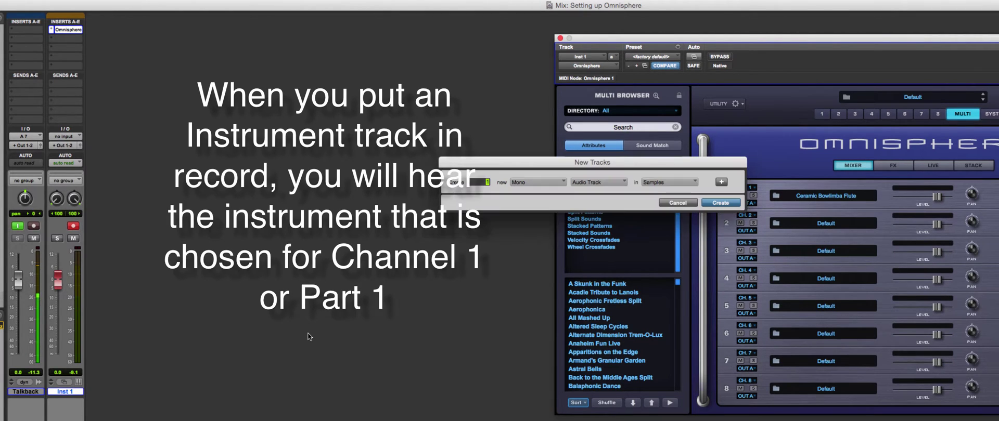
{"action": "left_click", "coordinate": [593, 185]}
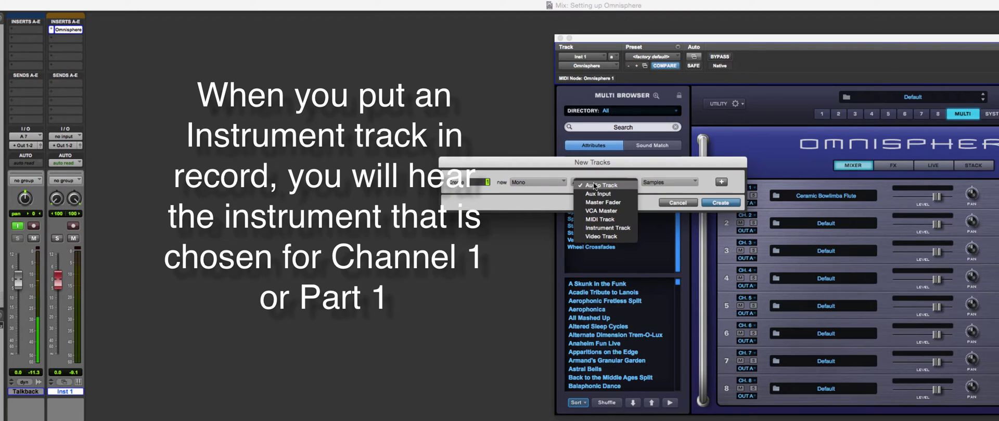
{"action": "left_click", "coordinate": [600, 219]}
{"action": "key", "text": "Return"}
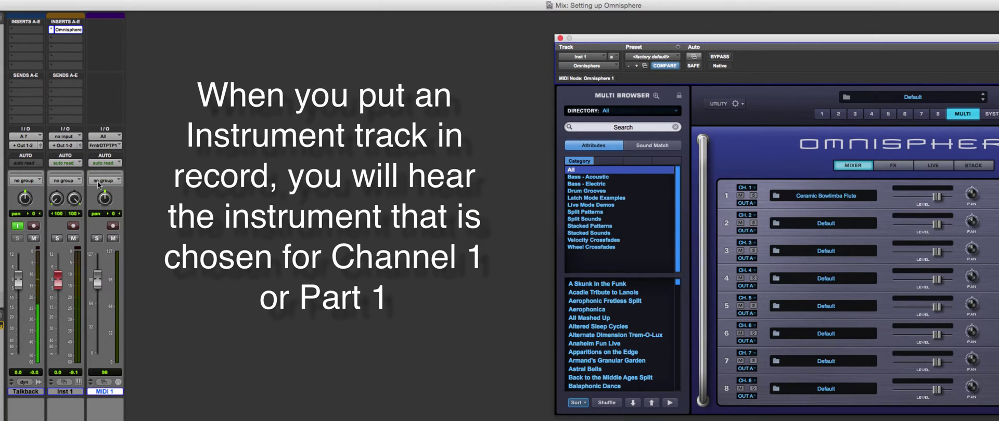
Route MIDI 1's output to channel 1 of Omnisphere 1 on Inst 1, and set the track to record-armed and muted.
{"action": "left_click", "coordinate": [104, 146]}
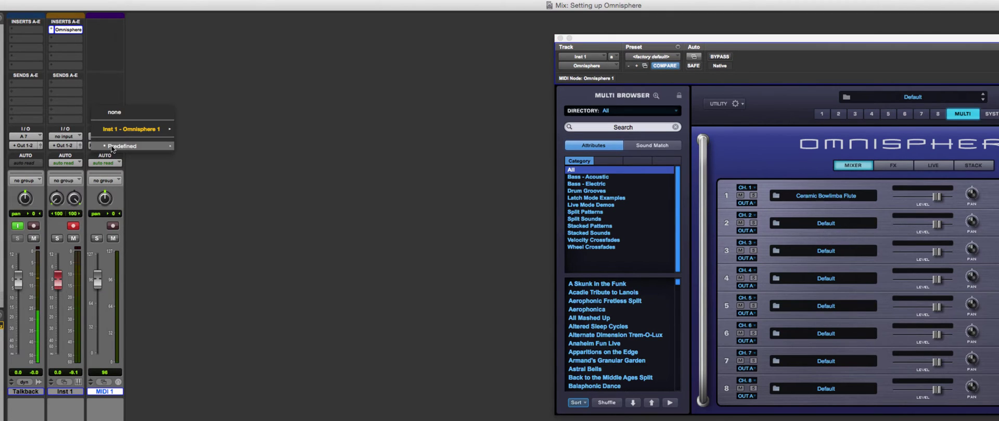
{"action": "left_click", "coordinate": [186, 131]}
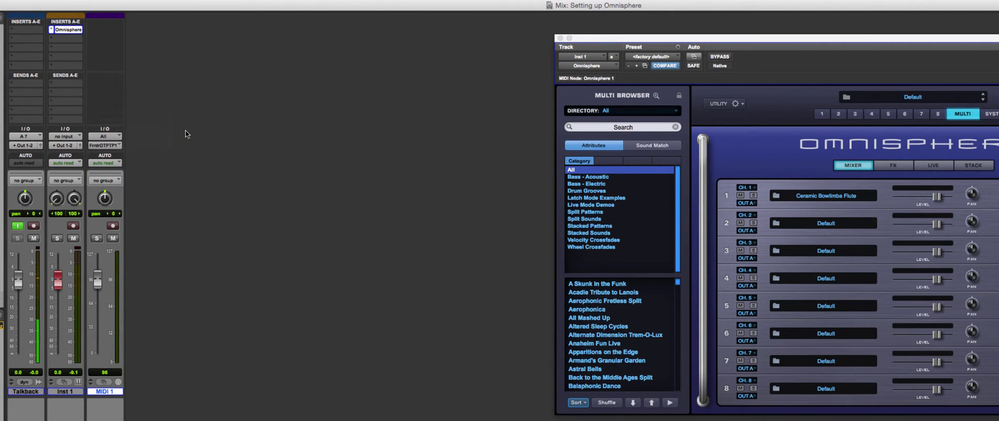
{"action": "left_click", "coordinate": [112, 226]}
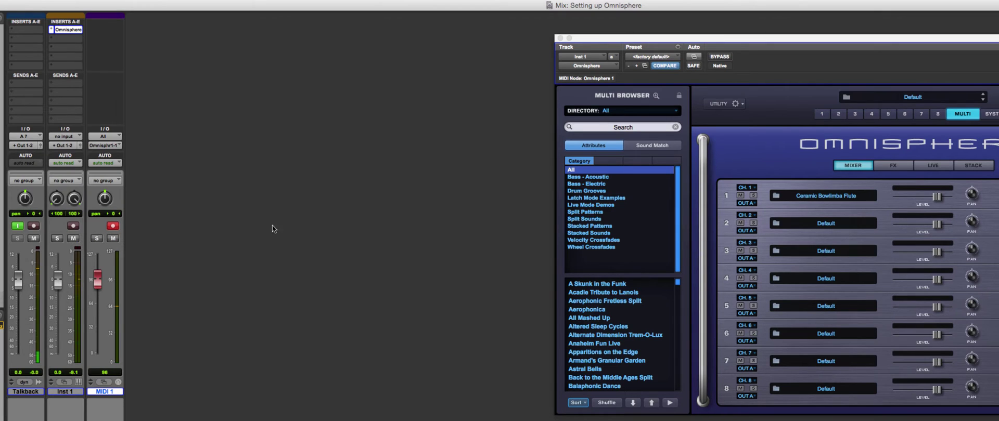
{"action": "left_click", "coordinate": [113, 239]}
Create a second MIDI track.
{"action": "key", "text": "super+shift+n"}
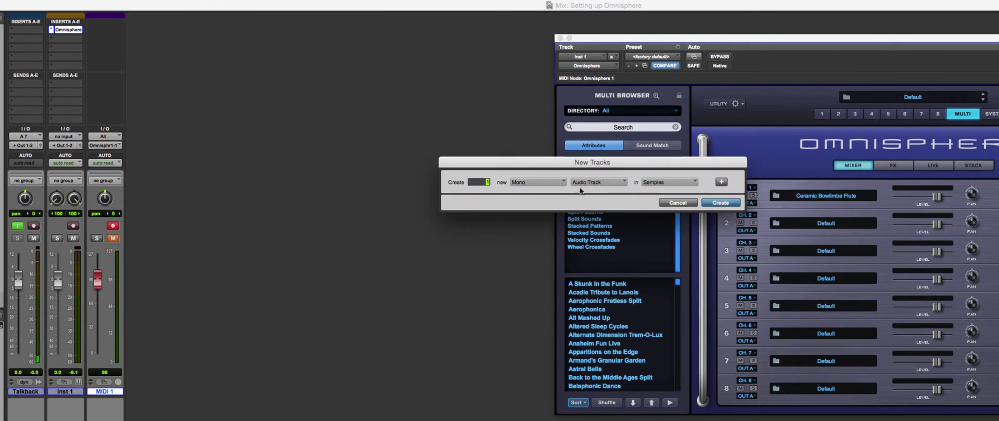
{"action": "left_click", "coordinate": [582, 184]}
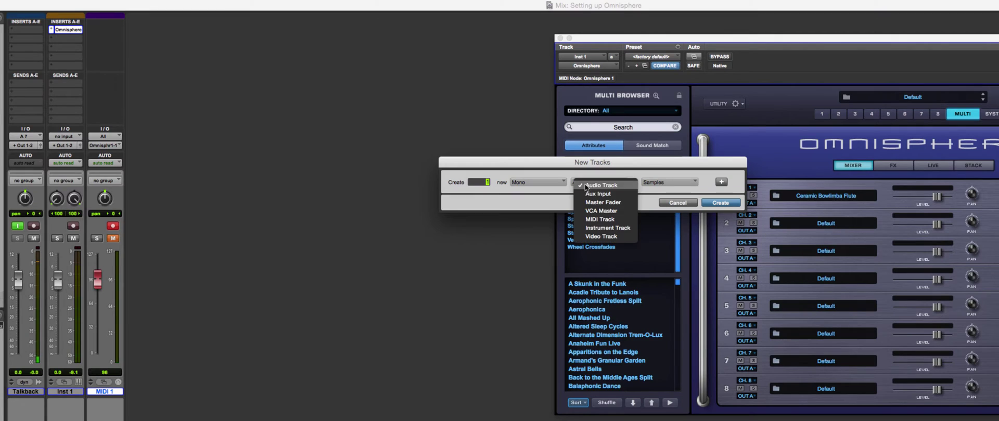
{"action": "left_click", "coordinate": [606, 219]}
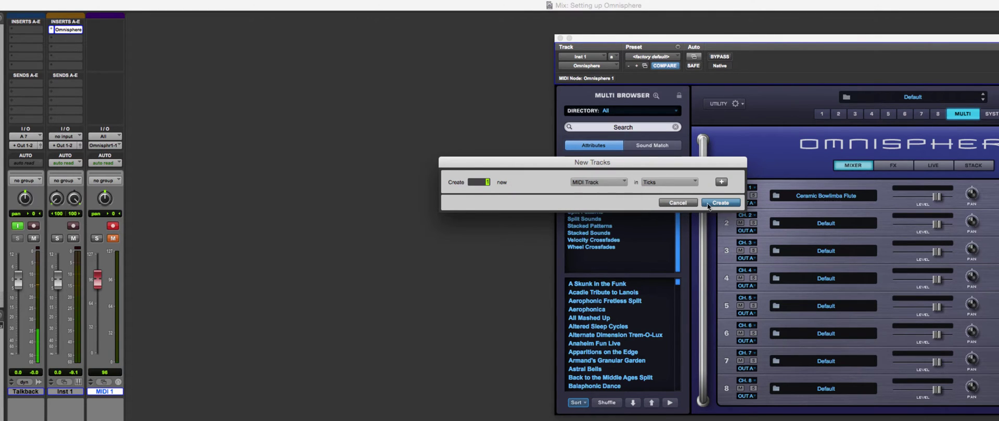
{"action": "left_click", "coordinate": [721, 203]}
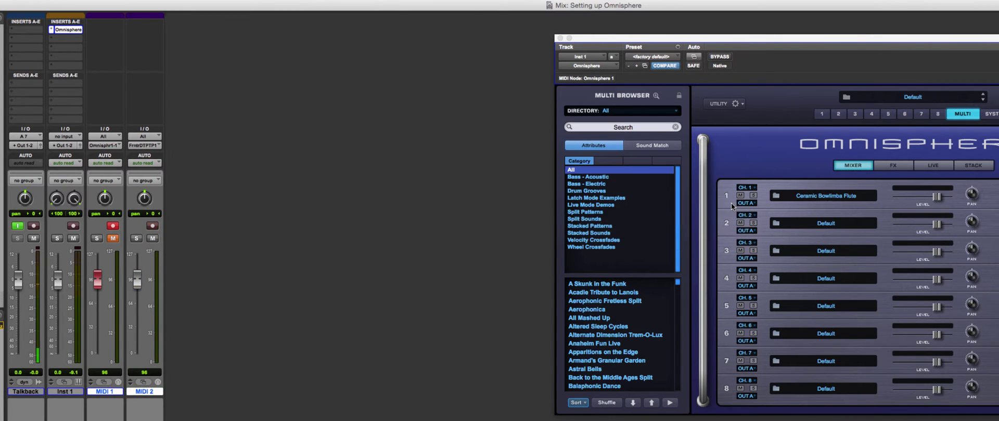
Load the Retro Land patch Arcade Token Lead into part 2 of the Omnisphere multi.
{"action": "left_click", "coordinate": [827, 225]}
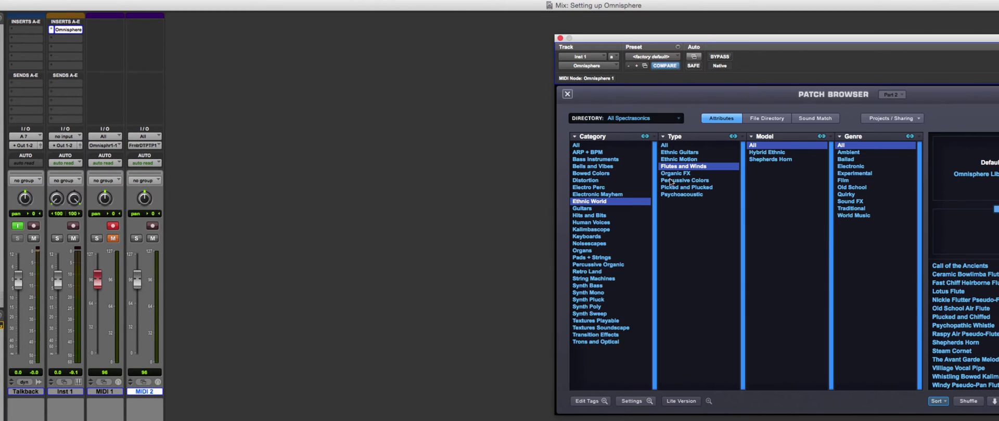
{"action": "left_click", "coordinate": [587, 270]}
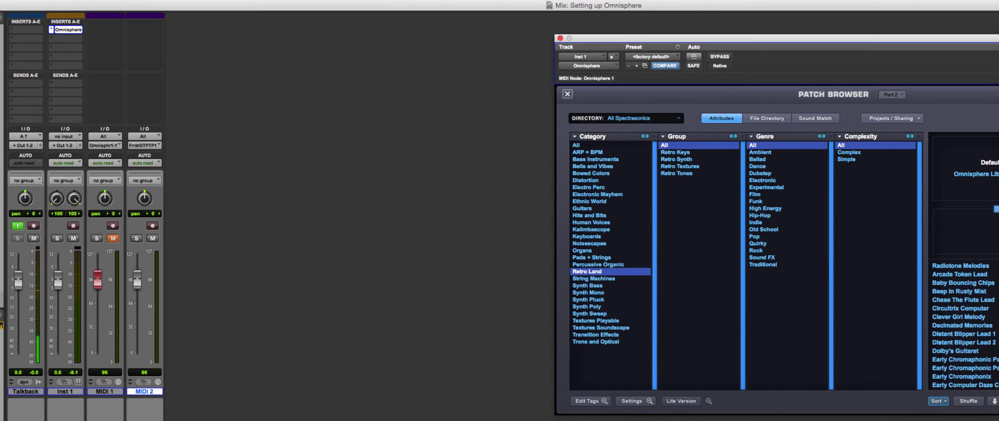
{"action": "left_click", "coordinate": [961, 274]}
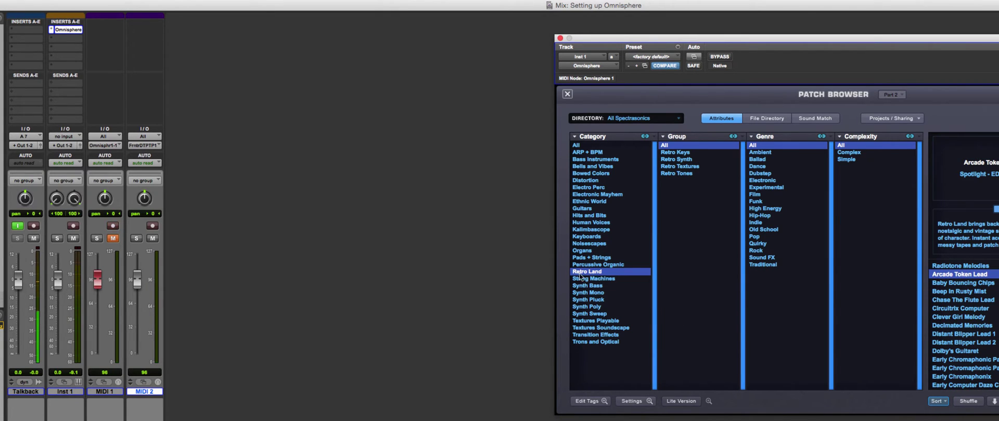
Record-arm MIDI 2 and route its output to channel 2 of Omnisphere 1 on Inst 1.
{"action": "left_click", "coordinate": [151, 227]}
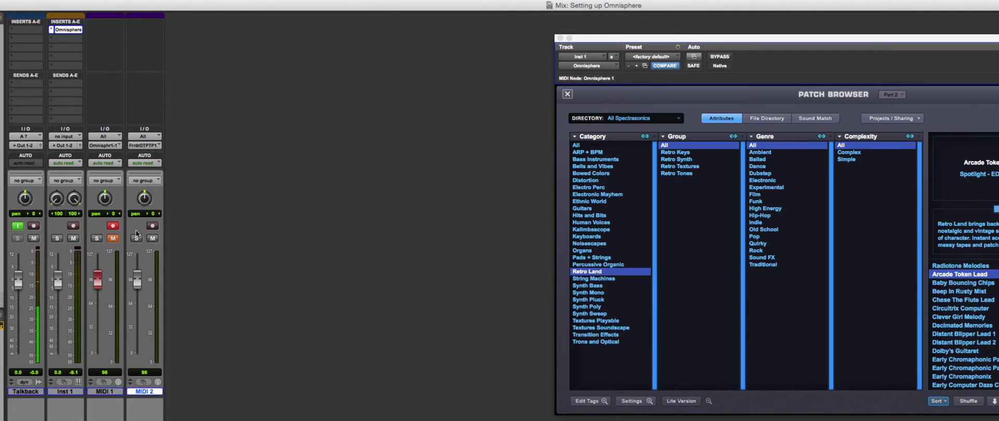
{"action": "left_click", "coordinate": [146, 145]}
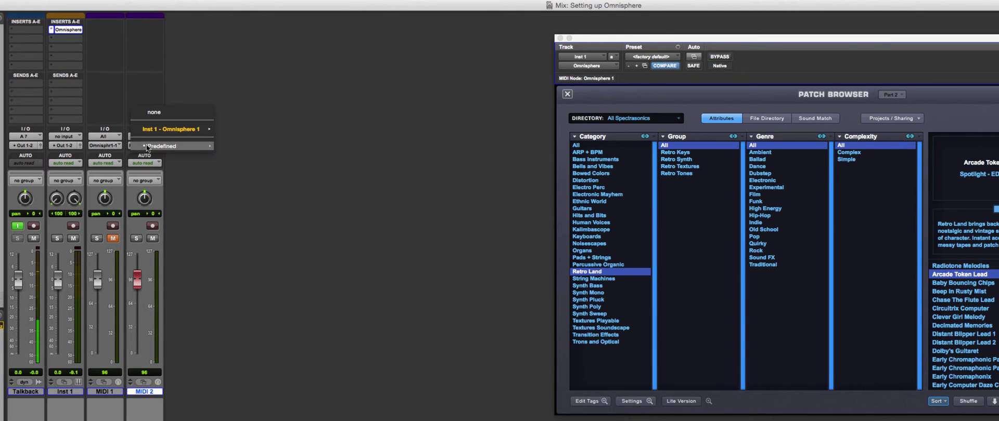
{"action": "mouse_move", "coordinate": [172, 129]}
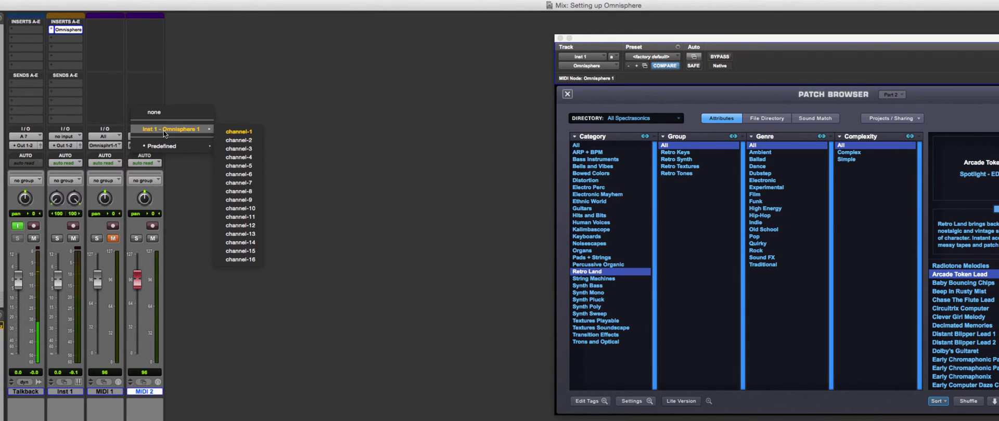
{"action": "left_click", "coordinate": [247, 140]}
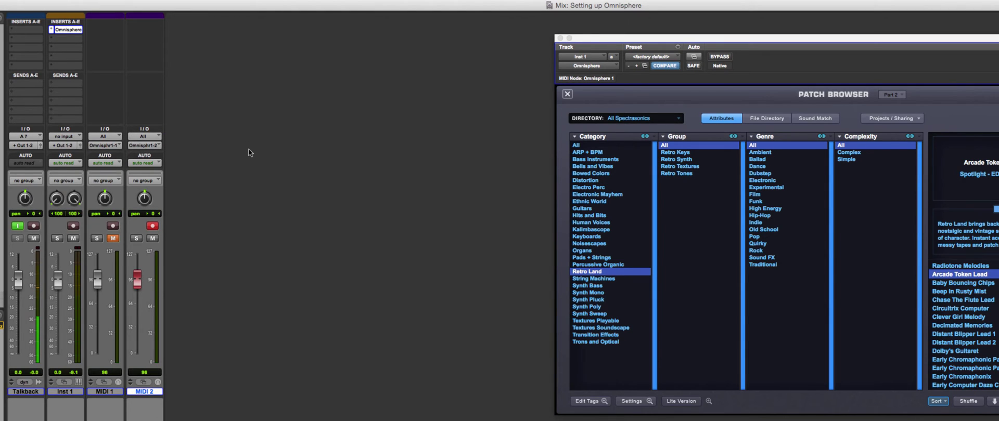
{"action": "key", "text": "shift+r"}
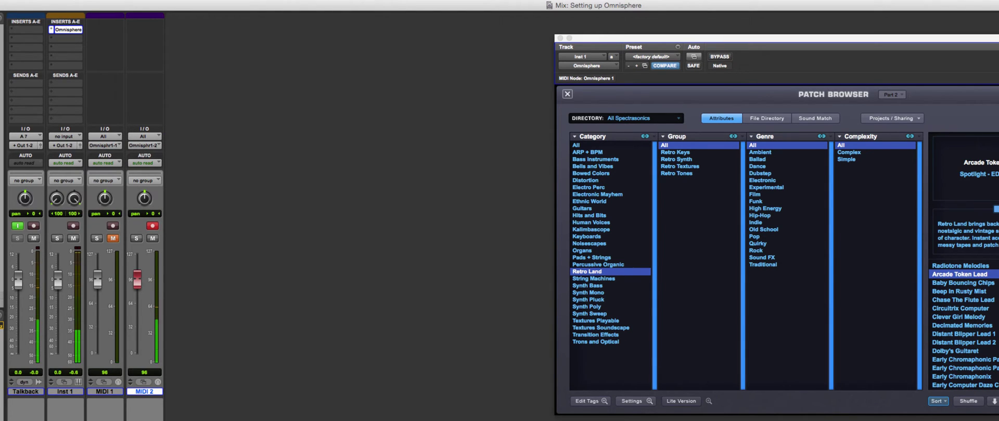
Load the Keyboards patch Ambient Space Piano into part 2 and rename the MIDI 2 track as Amb Piano.
{"action": "left_click", "coordinate": [582, 240]}
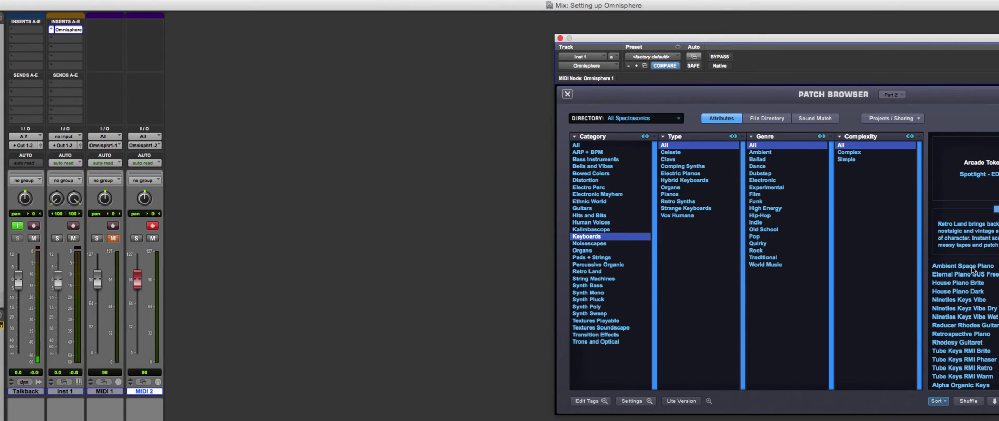
{"action": "left_click", "coordinate": [970, 267]}
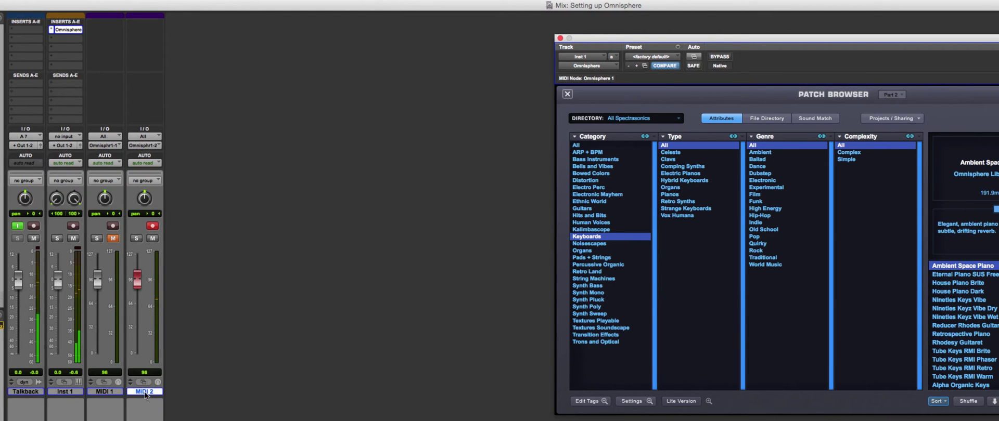
{"action": "double_click", "coordinate": [144, 391]}
{"action": "type", "text": "Amb"}
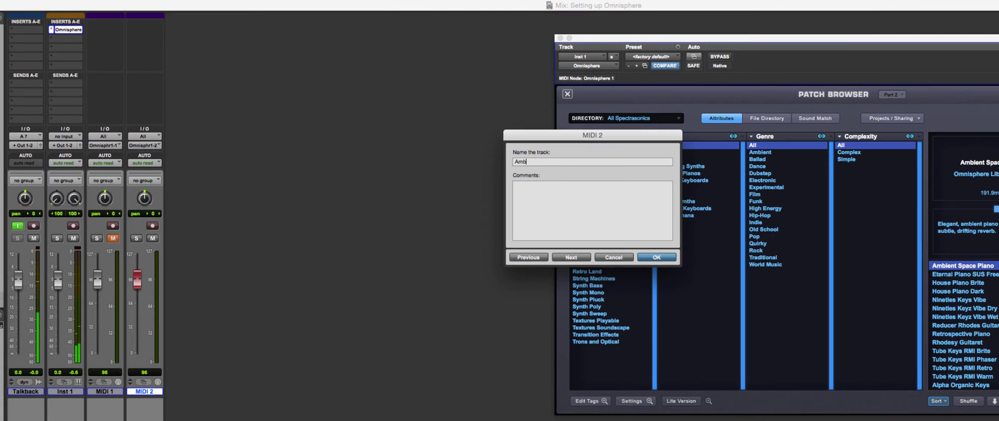
{"action": "type", "text": " Piano"}
{"action": "key", "text": "Return"}
Rename the MIDI 1 track as Fituey.
{"action": "double_click", "coordinate": [103, 392]}
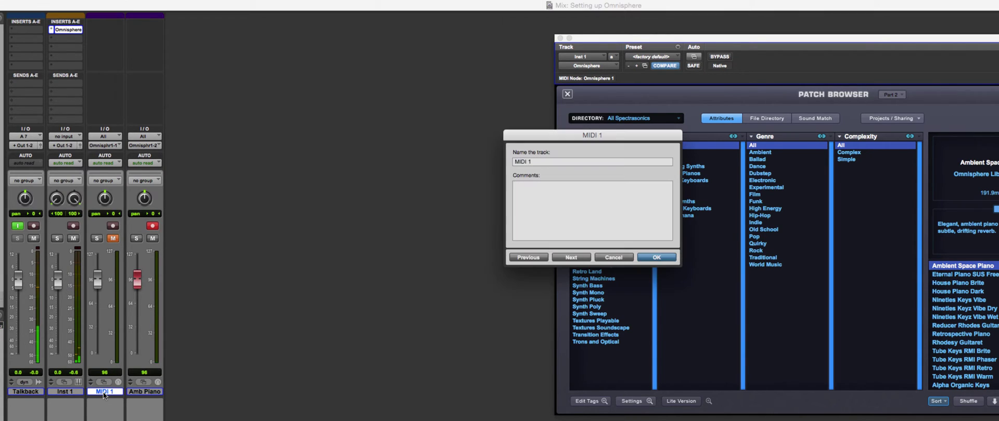
{"action": "key", "text": "BackSpace"}
{"action": "type", "text": "Fituey"}
{"action": "key", "text": "Return"}
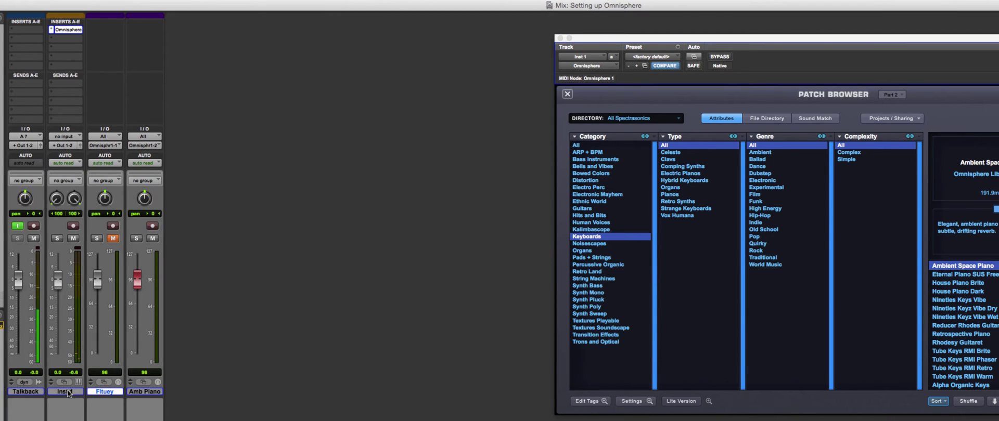
Unmute the Fituey track and leave the Amb Piano track record-armed.
{"action": "left_click", "coordinate": [113, 238]}
{"action": "left_click", "coordinate": [152, 228]}
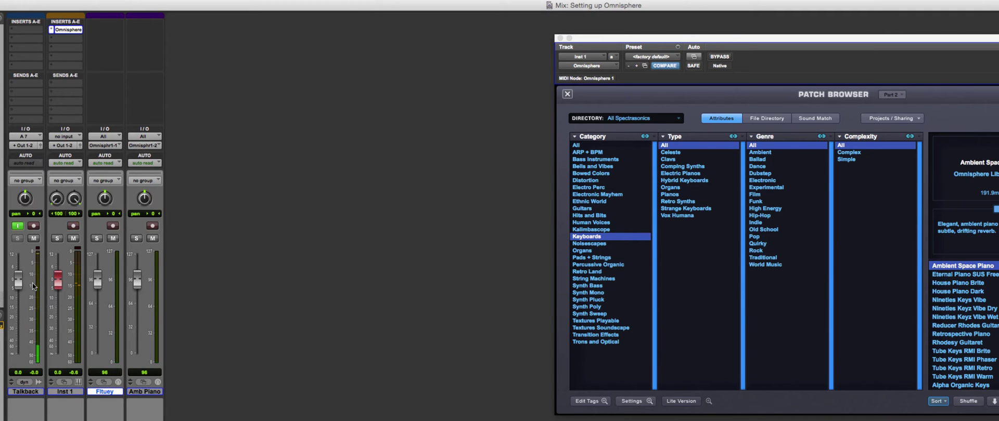
{"action": "left_click", "coordinate": [153, 227]}
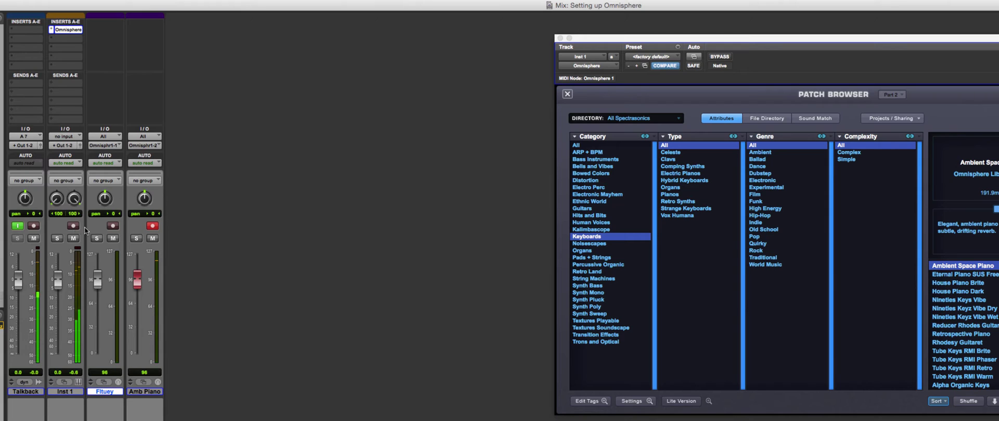
Set the Inst 1 track to solo safe and test it by soloing and unsoloing Amb Piano.
{"action": "left_click", "coordinate": [136, 239]}
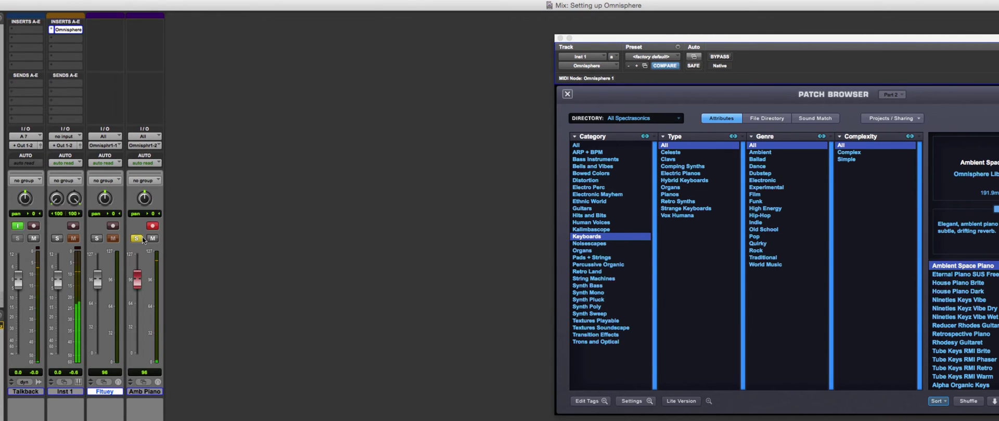
{"action": "left_click", "coordinate": [58, 240], "text": "super"}
{"action": "left_click", "coordinate": [137, 240], "text": "super"}
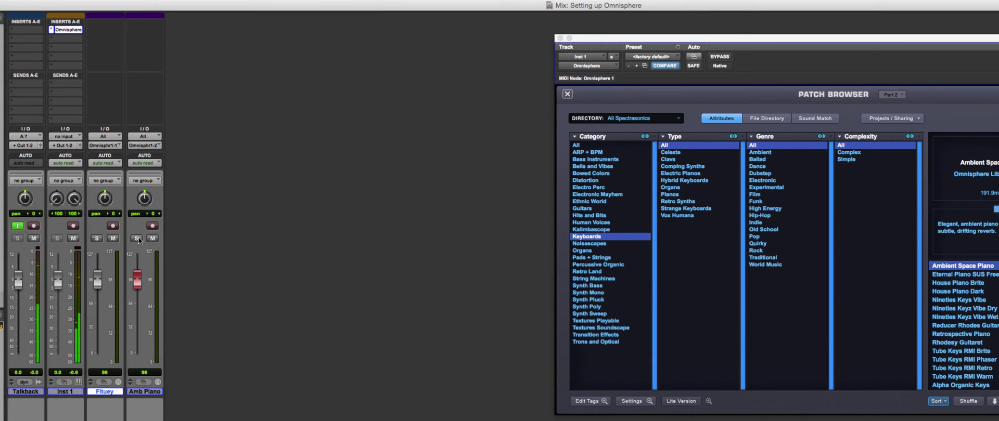
{"action": "left_click", "coordinate": [137, 239]}
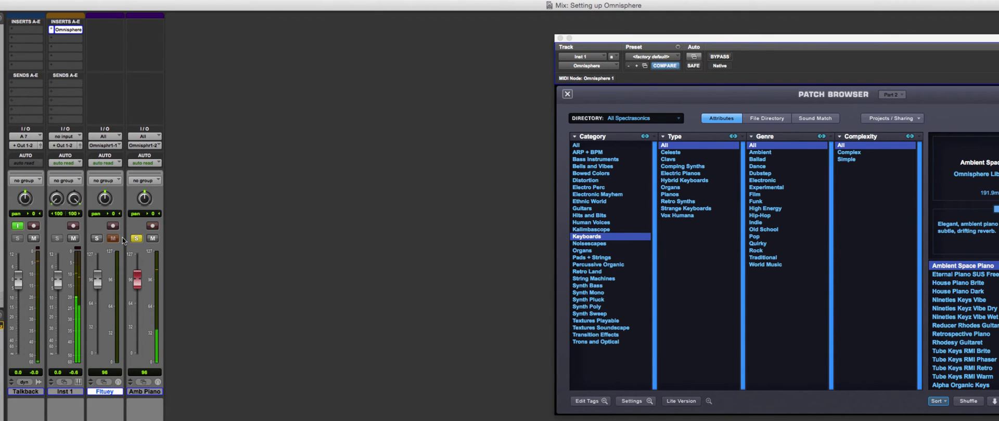
{"action": "left_click", "coordinate": [139, 238]}
In the Edit window, enlarge the Inst 1, Fituey and Amb Piano tracks and move the Inst 1-01 clip onto Fituey at bar 1.
{"action": "key", "text": "super+equal"}
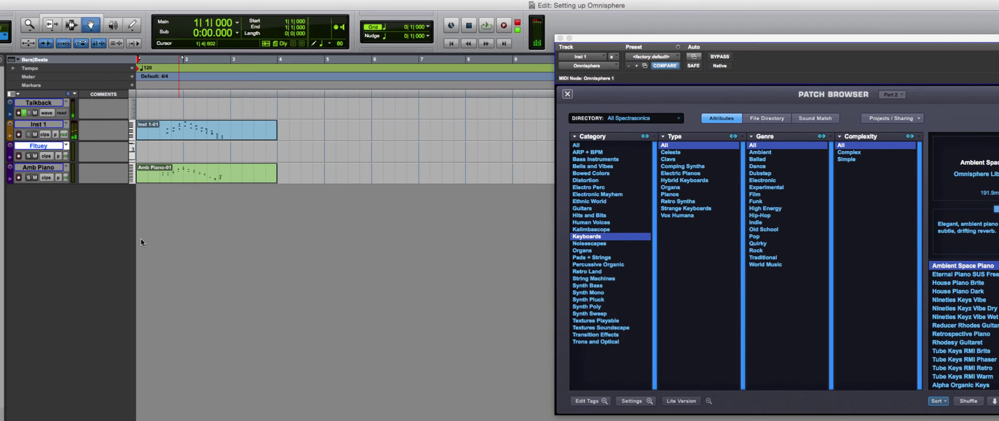
{"action": "left_click_drag", "start_coordinate": [50, 183], "coordinate": [52, 248]}
{"action": "left_click_drag", "start_coordinate": [41, 161], "coordinate": [41, 227]}
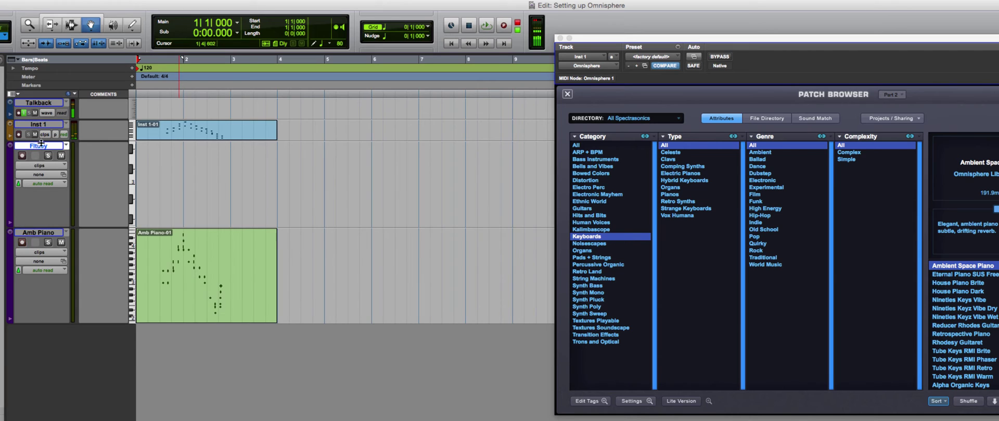
{"action": "left_click_drag", "start_coordinate": [41, 139], "coordinate": [41, 196]}
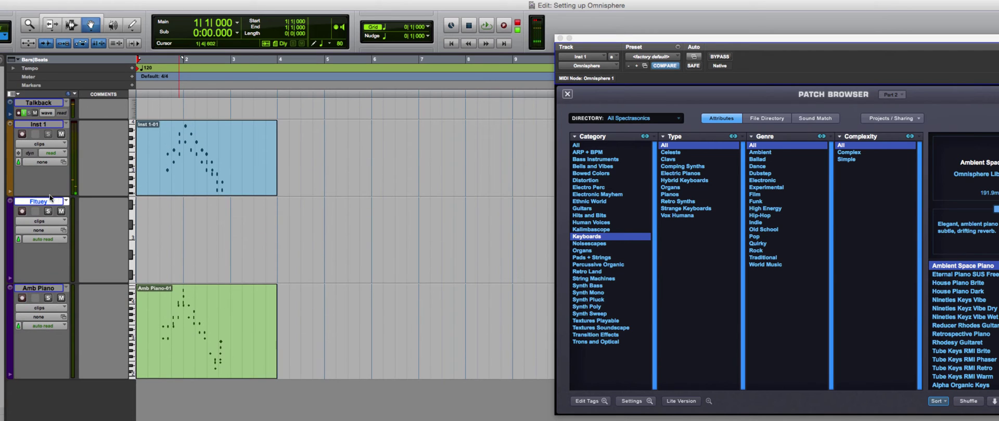
{"action": "left_click", "coordinate": [203, 178]}
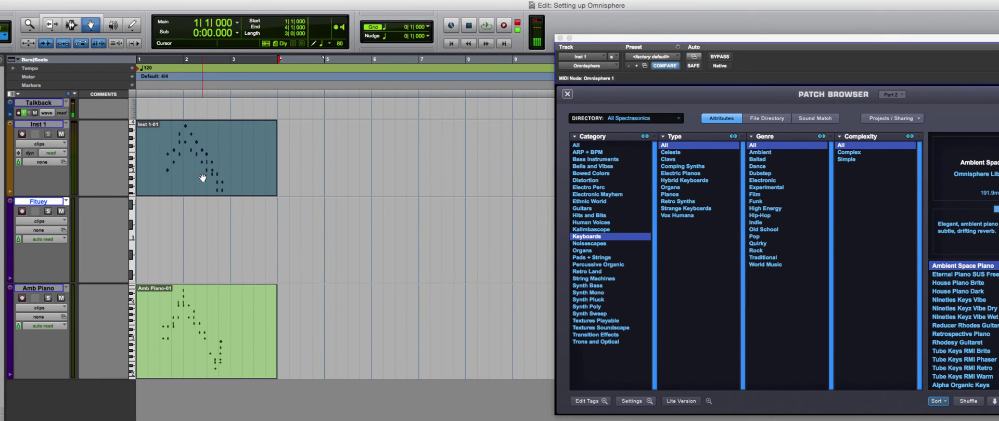
{"action": "left_click_drag", "start_coordinate": [203, 178], "coordinate": [205, 216]}
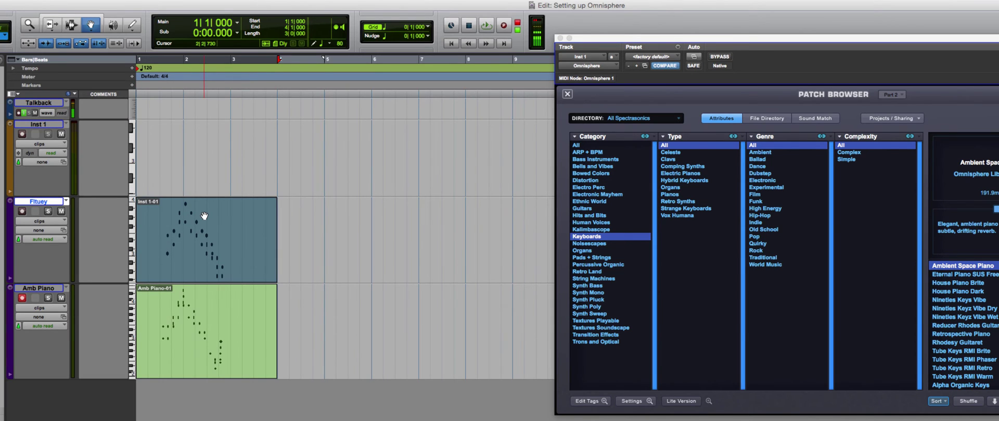
Rename the Inst 1 track as Omnis.
{"action": "double_click", "coordinate": [42, 127]}
{"action": "type", "text": "O"}
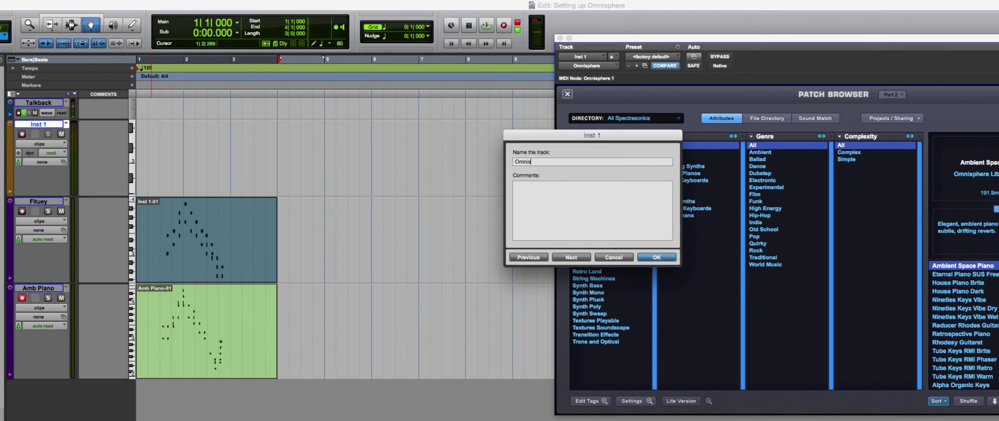
{"action": "type", "text": "mnis"}
{"action": "key", "text": "Return"}
Return to the Mix window and solo the Amb Piano track.
{"action": "key", "text": "super+equal"}
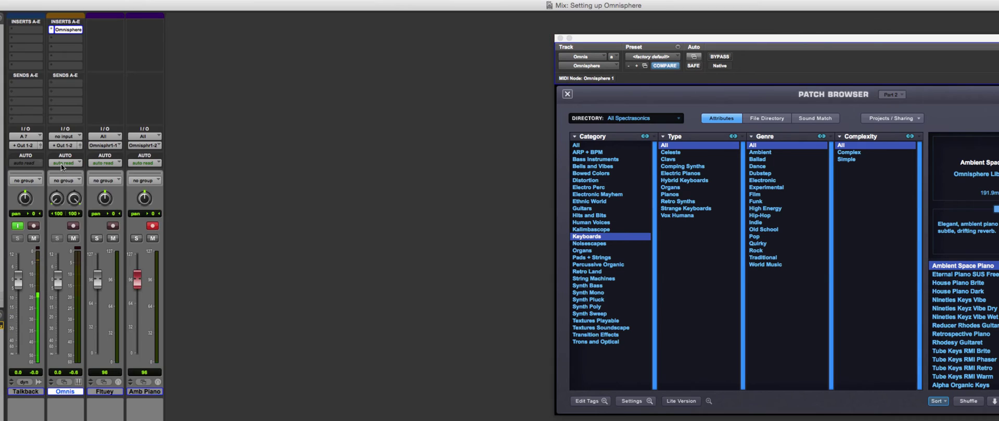
{"action": "left_click", "coordinate": [136, 239]}
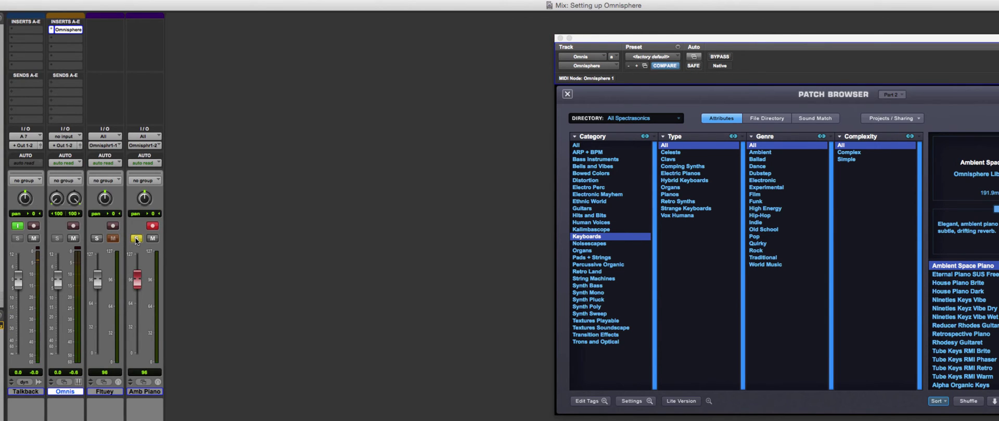
{"action": "key", "text": "shift+r"}
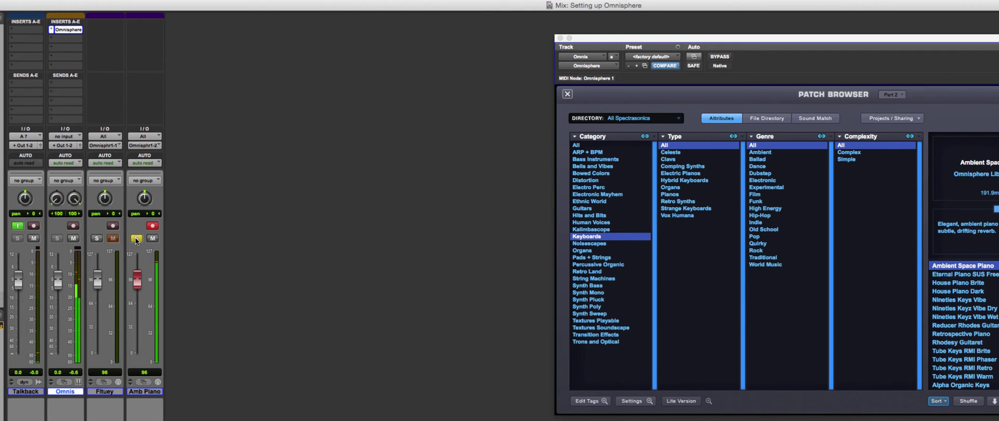
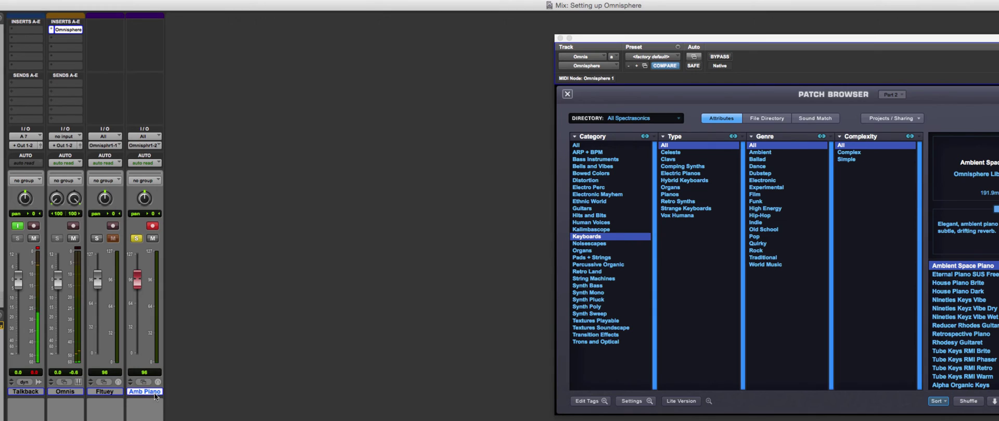
Create one new stereo instrument track after Amb Piano.
{"action": "key", "text": "super+shift+n"}
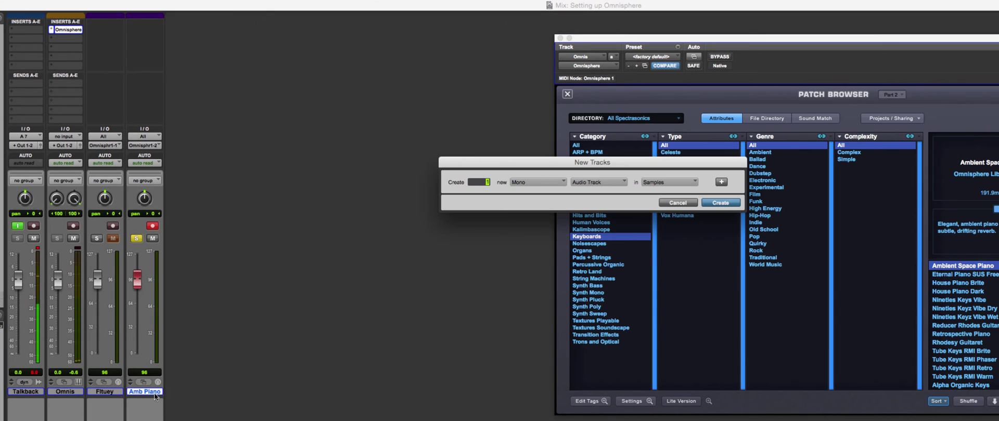
{"action": "left_click", "coordinate": [531, 181]}
{"action": "left_click", "coordinate": [533, 190]}
{"action": "left_click", "coordinate": [597, 184]}
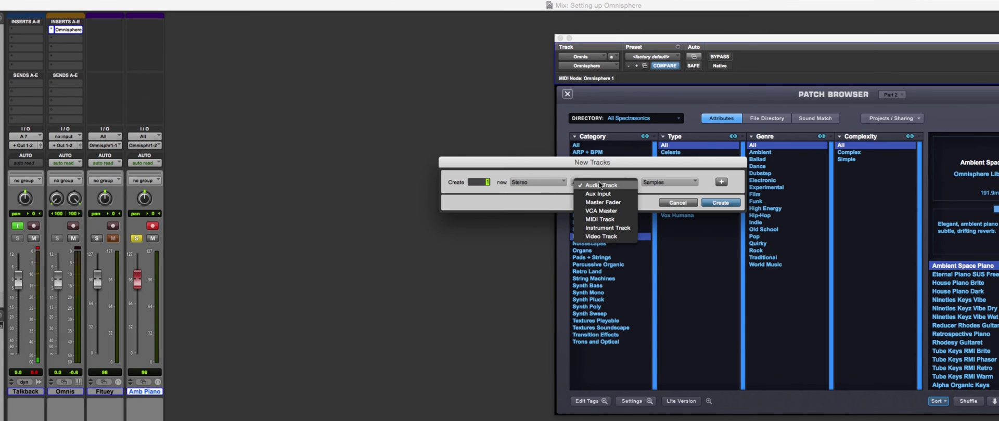
{"action": "left_click", "coordinate": [608, 228]}
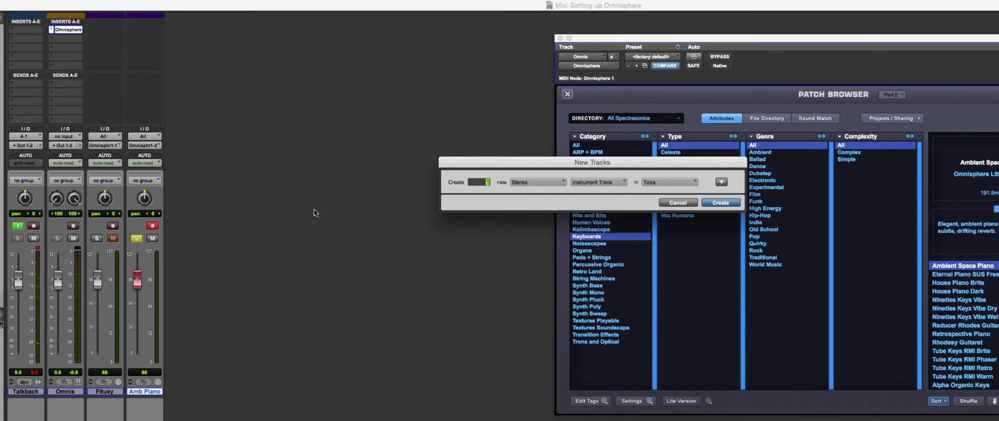
{"action": "left_click", "coordinate": [731, 204]}
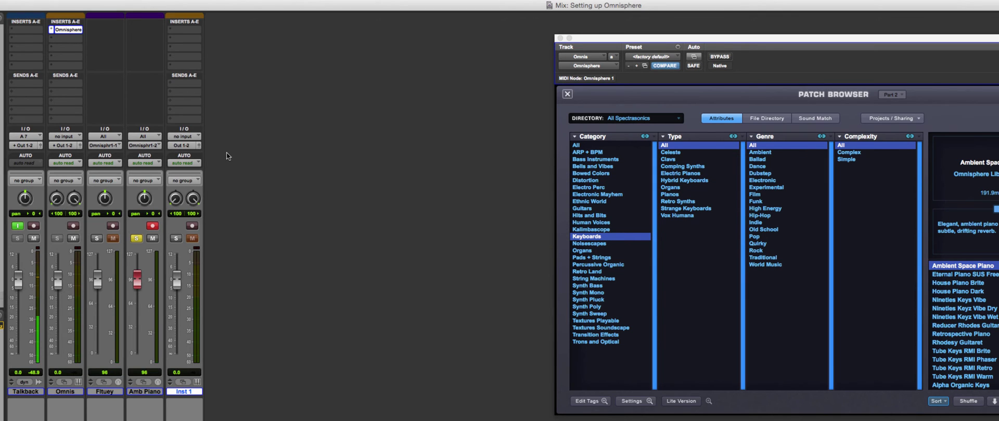
Insert the multichannel Omnisphere (stereo) instrument plug-in on the new Inst 1 track.
{"action": "left_click", "coordinate": [183, 29]}
{"action": "mouse_move", "coordinate": [219, 49]}
{"action": "mouse_move", "coordinate": [294, 139]}
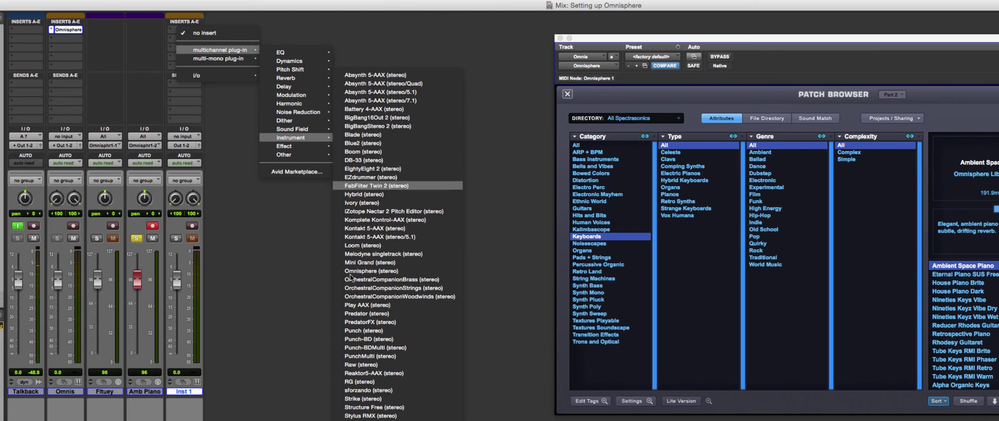
{"action": "left_click", "coordinate": [359, 270]}
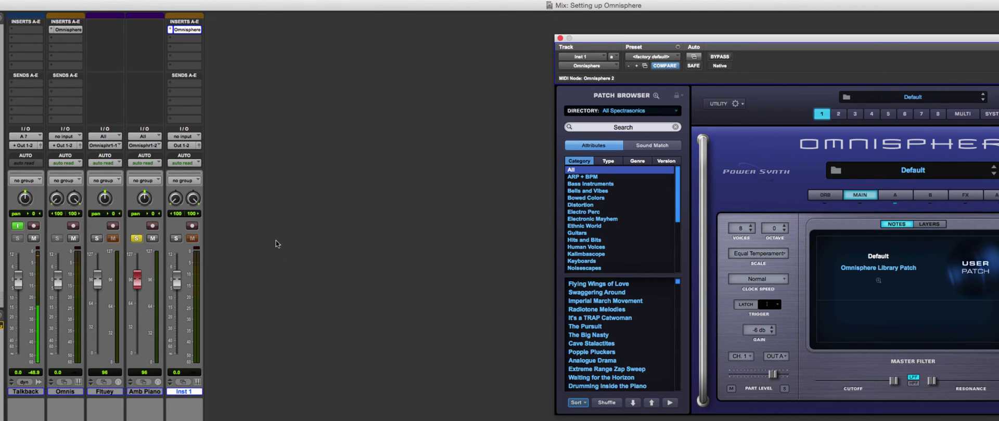
Create two new MIDI tracks for the second Omnisphere instance.
{"action": "key", "text": "super+shift+n"}
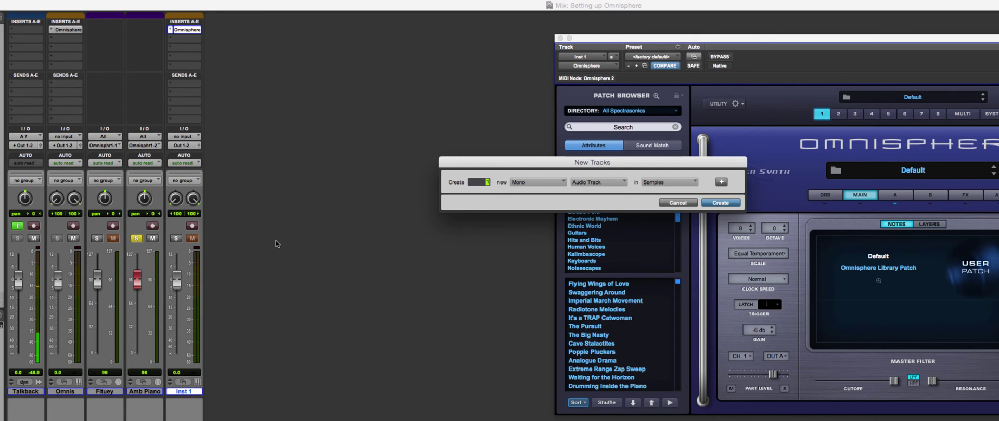
{"action": "type", "text": "2"}
{"action": "left_click", "coordinate": [599, 185]}
{"action": "left_click", "coordinate": [605, 220]}
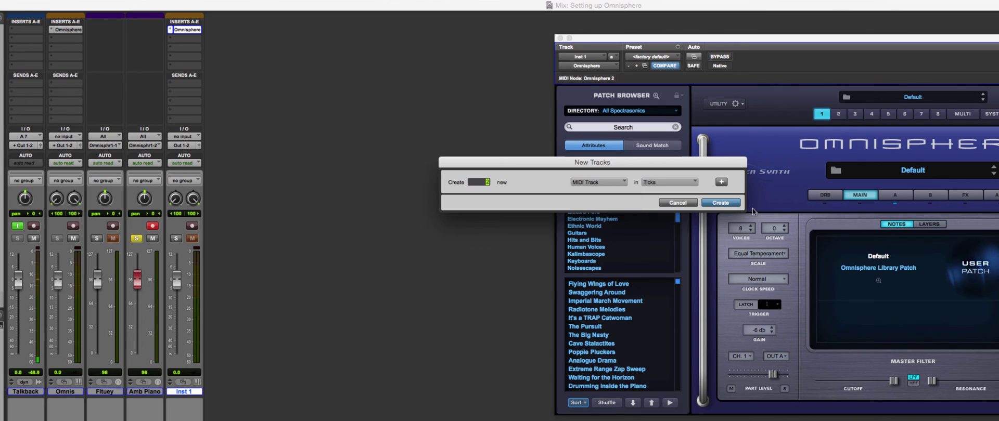
{"action": "left_click", "coordinate": [724, 205]}
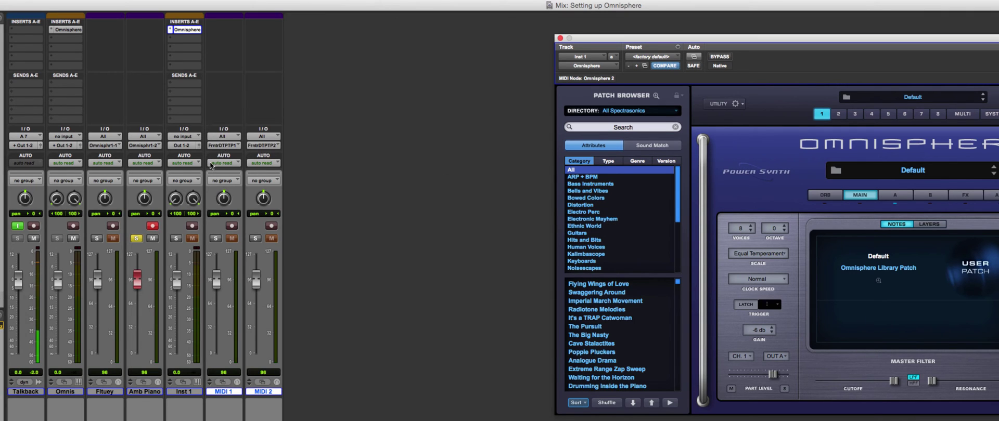
Rename the Inst 1 track as Omnis 2.
{"action": "double_click", "coordinate": [188, 393]}
{"action": "type", "text": "Omnis 2"}
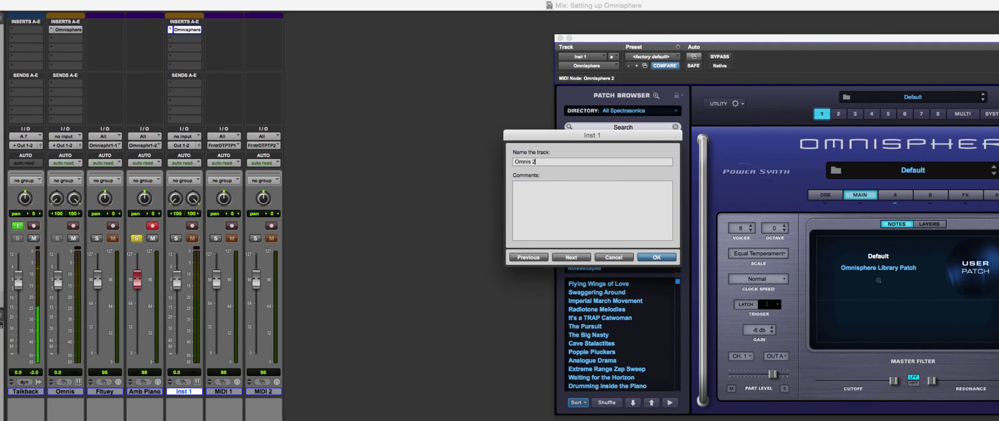
{"action": "key", "text": "Return"}
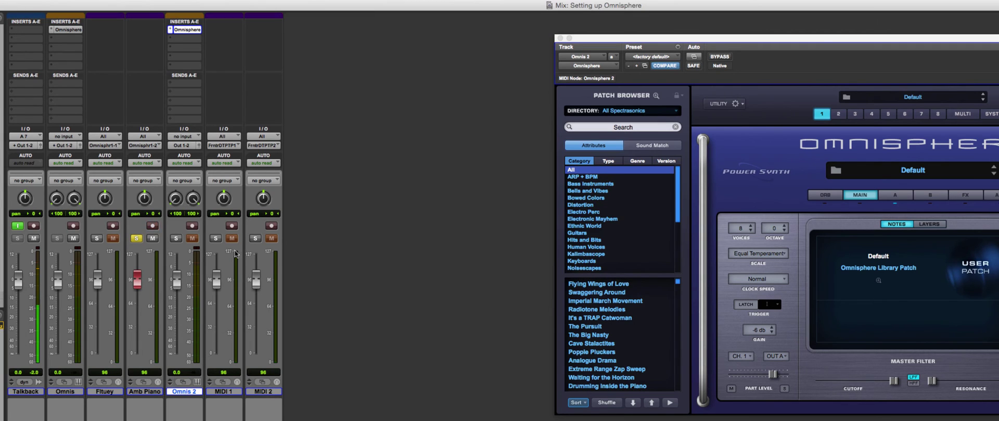
Route the MIDI outputs of MIDI 1 and MIDI 2 to channels 1 and 2 of Omnis 2 - Omnisphere 2.
{"action": "left_click", "coordinate": [223, 136]}
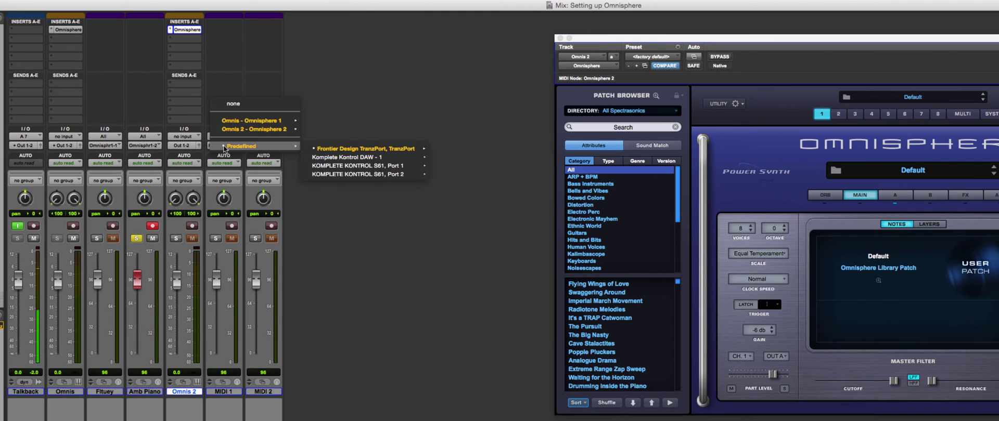
{"action": "mouse_move", "coordinate": [271, 134]}
{"action": "left_click", "coordinate": [316, 130]}
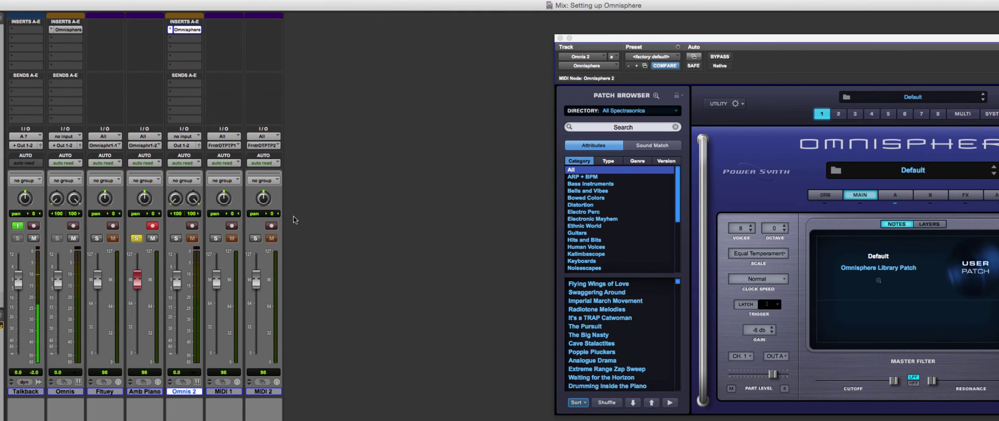
{"action": "left_click", "coordinate": [264, 137]}
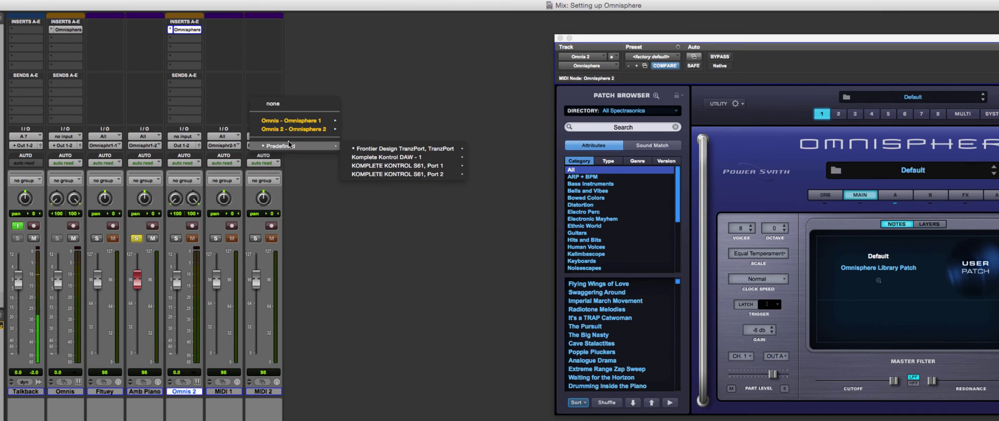
{"action": "mouse_move", "coordinate": [295, 134]}
{"action": "left_click", "coordinate": [364, 137]}
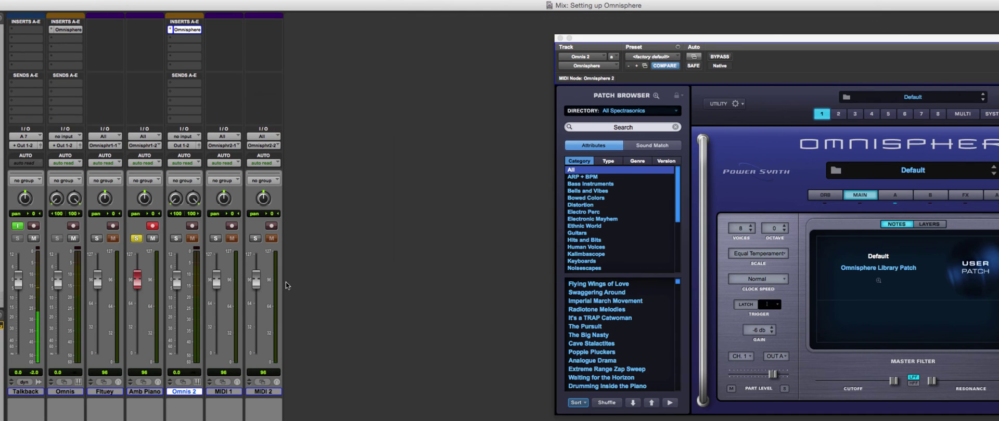
Record-enable the Omnis 2 track and switch the solo from Amb Piano to Fltuey.
{"action": "left_click", "coordinate": [192, 226]}
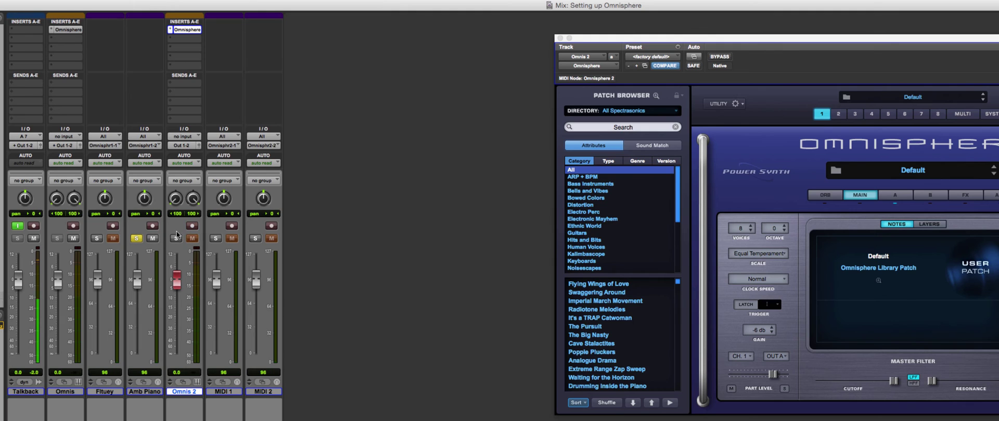
{"action": "left_click", "coordinate": [137, 238]}
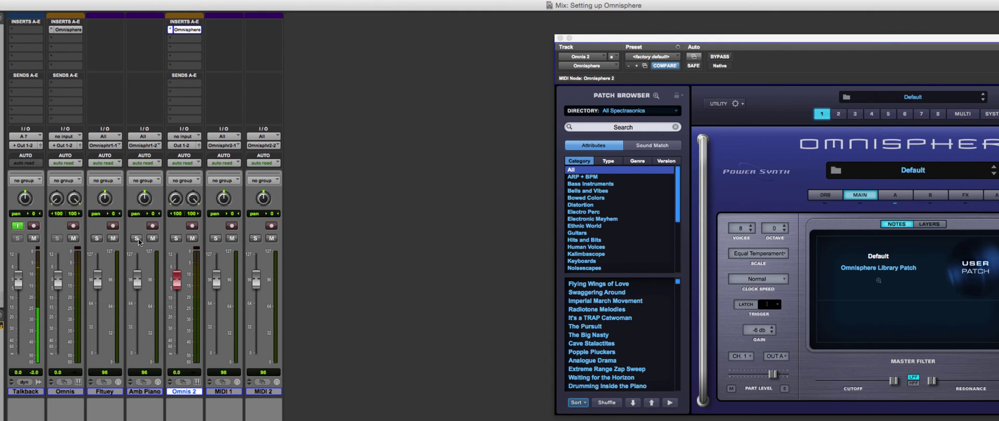
{"action": "left_click", "coordinate": [138, 238]}
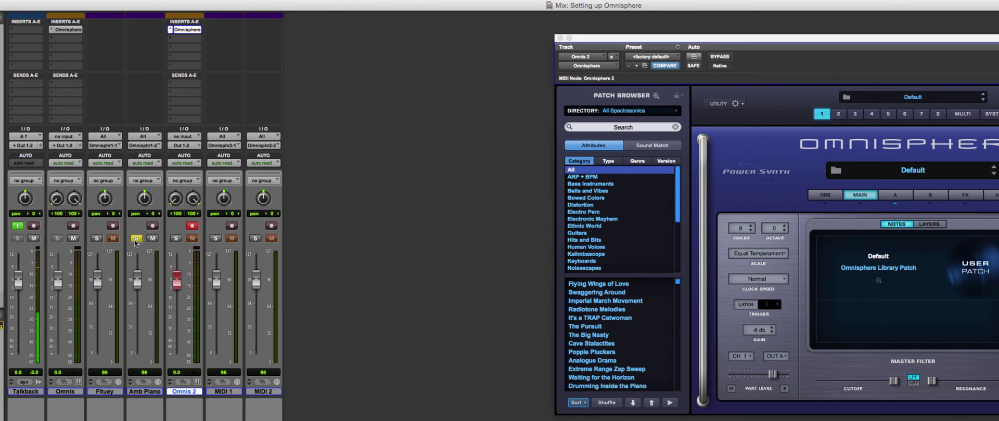
{"action": "left_click", "coordinate": [96, 239]}
{"action": "left_click", "coordinate": [136, 239]}
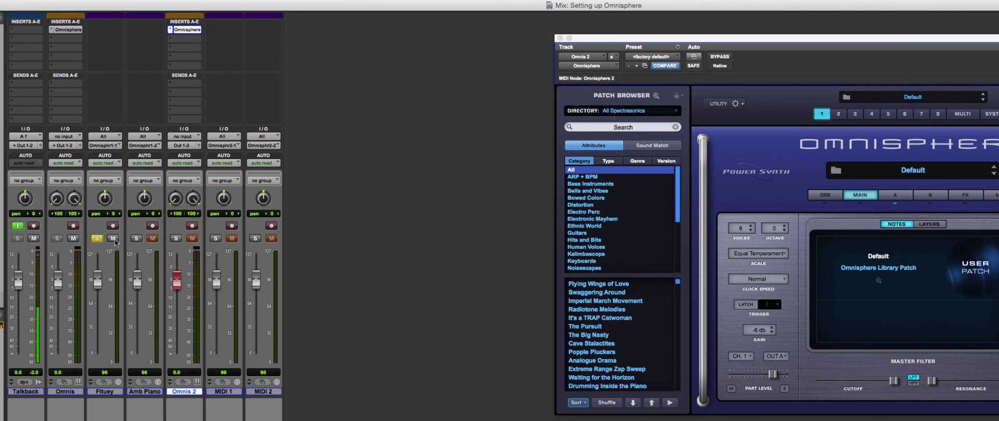
Switch the solo from Fltuey to MIDI 1 and put the Omnis 2 track in solo safe.
{"action": "left_click", "coordinate": [97, 238]}
{"action": "left_click", "coordinate": [216, 238]}
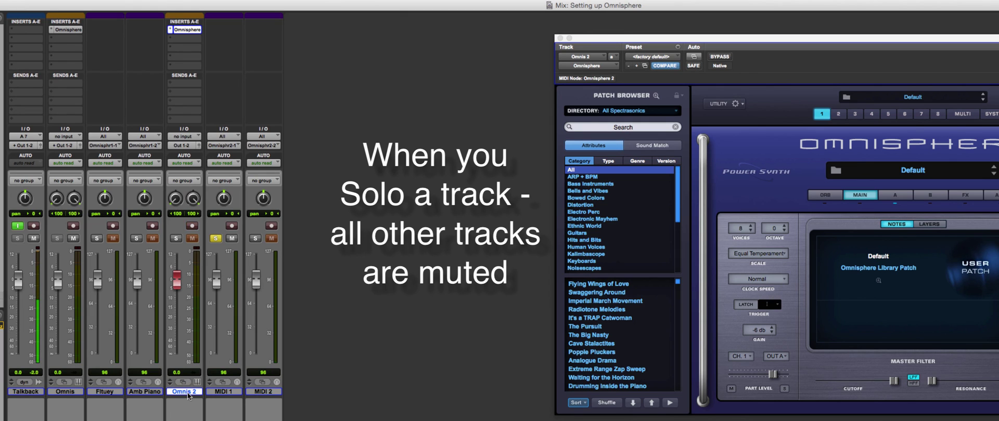
{"action": "left_click", "coordinate": [184, 414]}
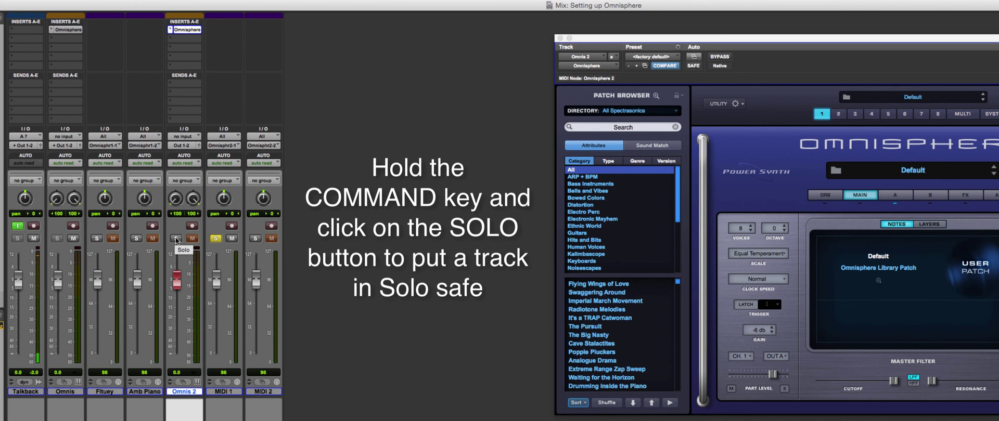
{"action": "left_click", "coordinate": [176, 239], "text": "super"}
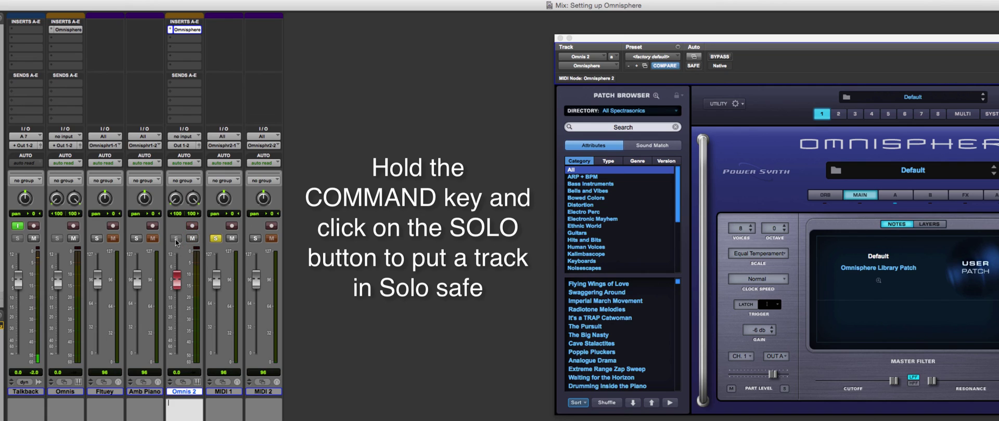